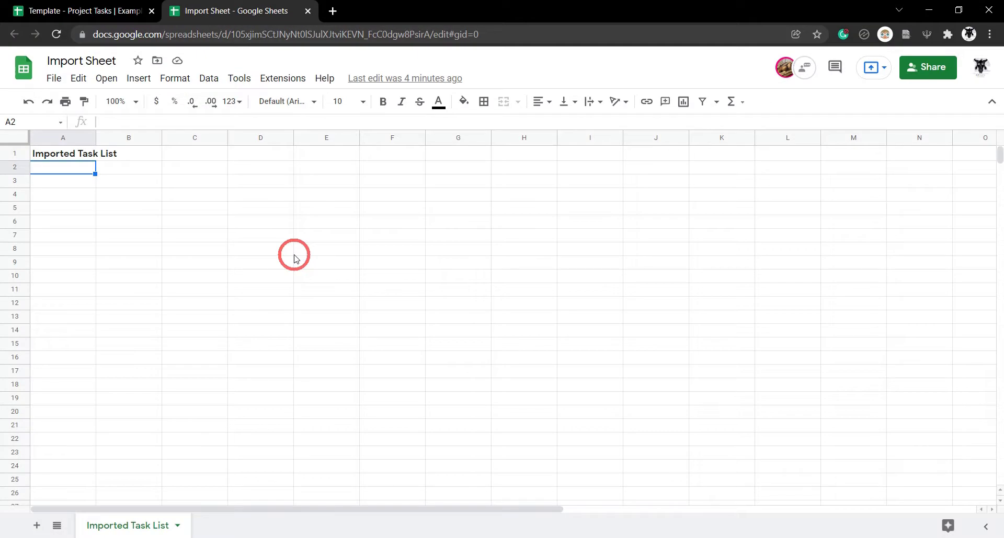
# Browse the Project Tasks template's Daily, Period, Specific Range and Notes sheets, ending on Task List.
pyautogui.click(90, 7)
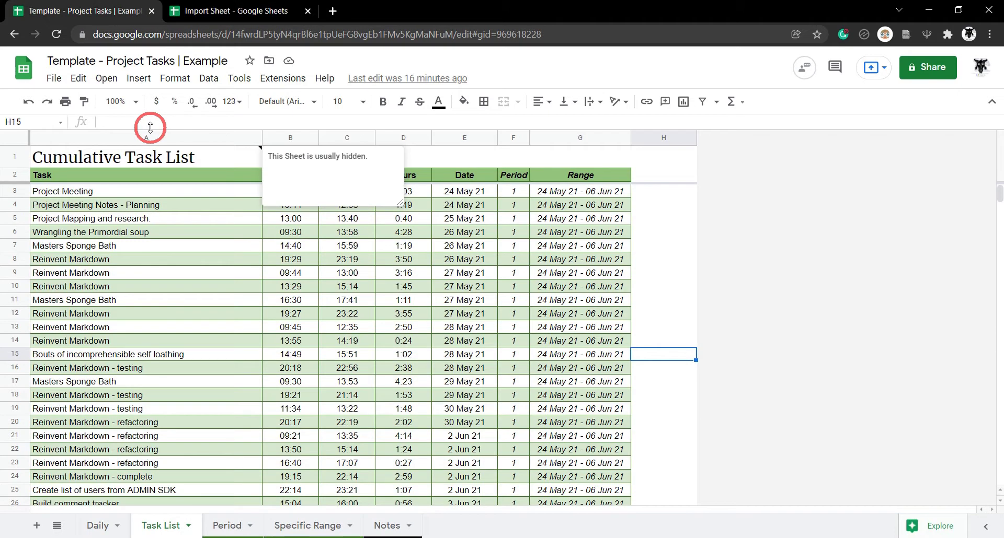
pyautogui.click(91, 528)
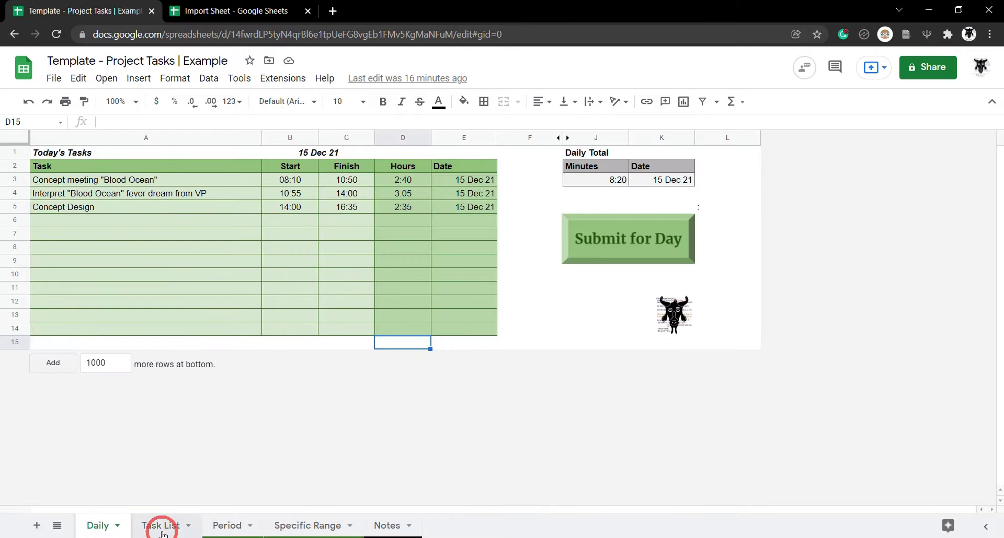
pyautogui.click(163, 532)
pyautogui.click(224, 531)
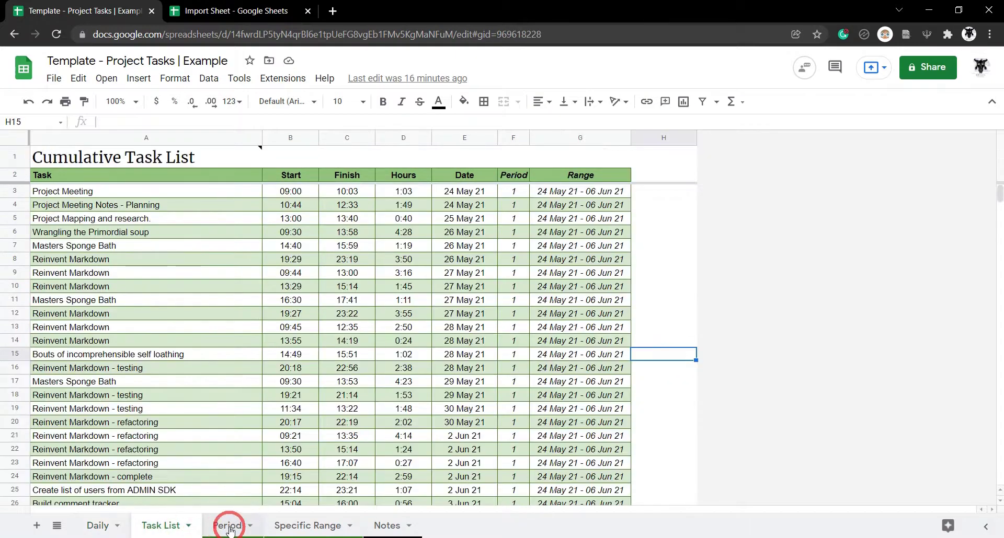
pyautogui.click(340, 531)
pyautogui.click(387, 528)
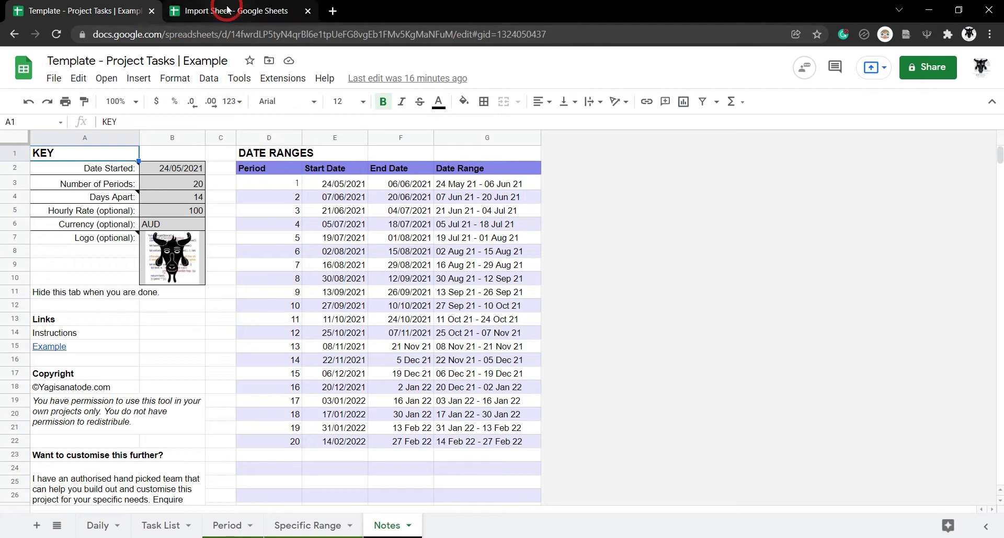
pyautogui.click(166, 527)
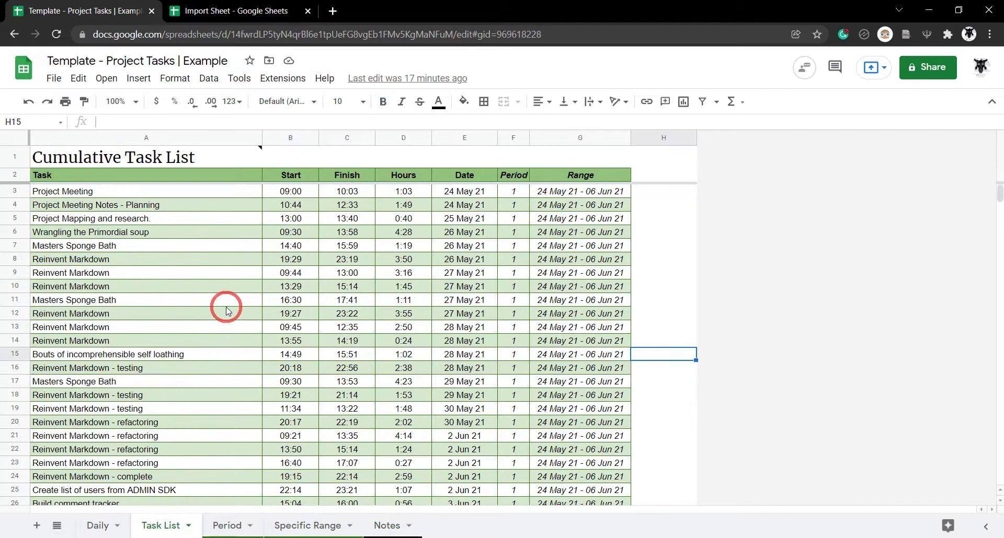
pyautogui.click(209, 11)
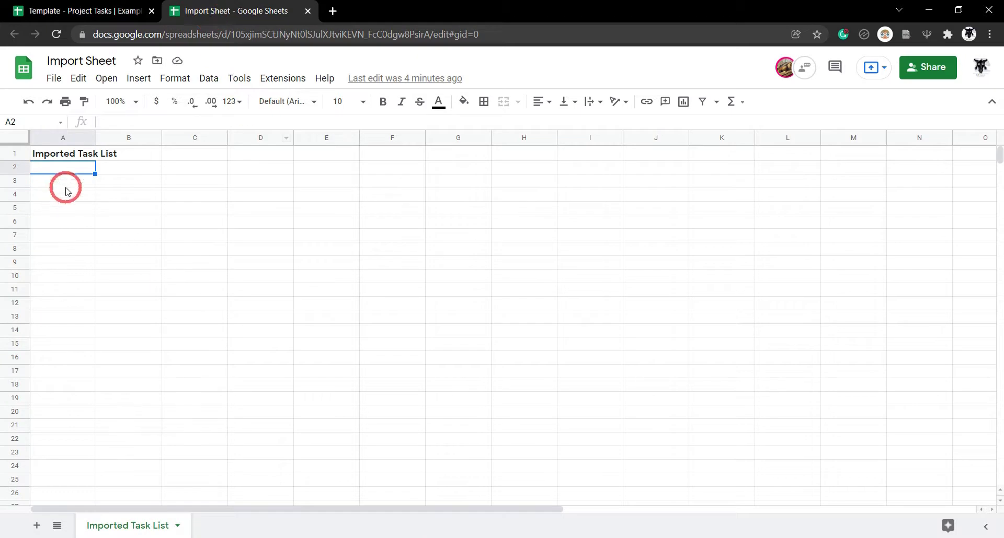
pyautogui.click(83, 11)
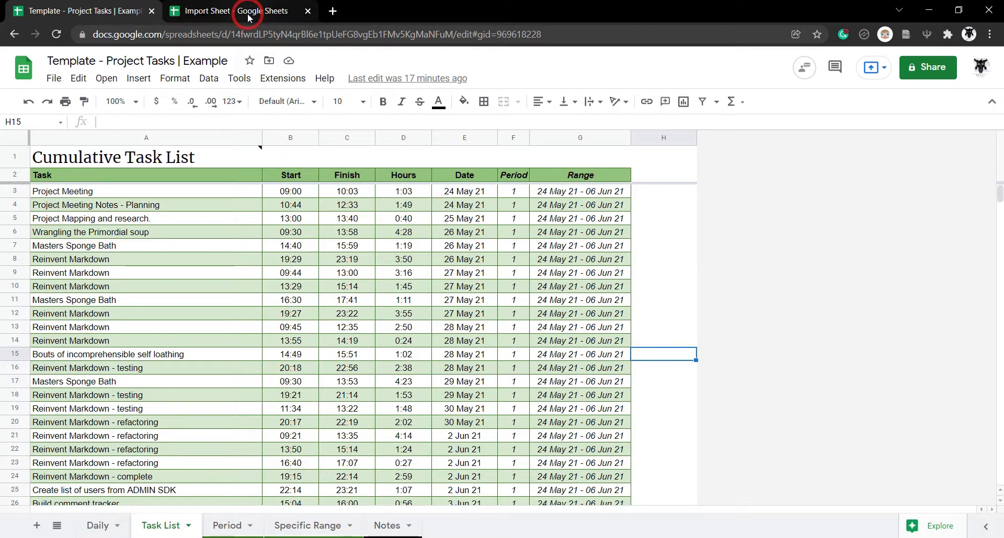
# Begin =IMPORTRANGE(" in Import Sheet cell A2 and paste the template's full URL into it.
pyautogui.click(264, 10)
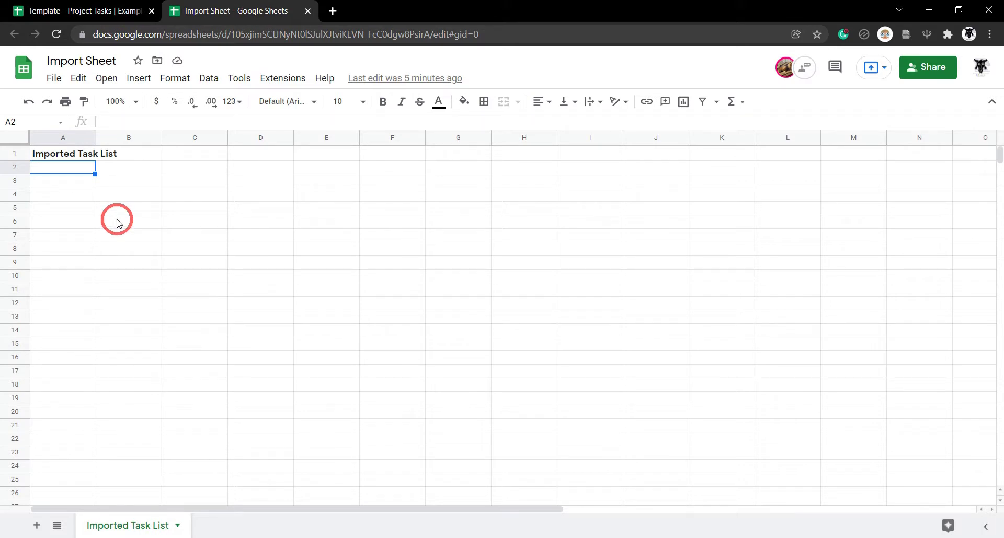
pyautogui.write('=IMPORTRANGE(')
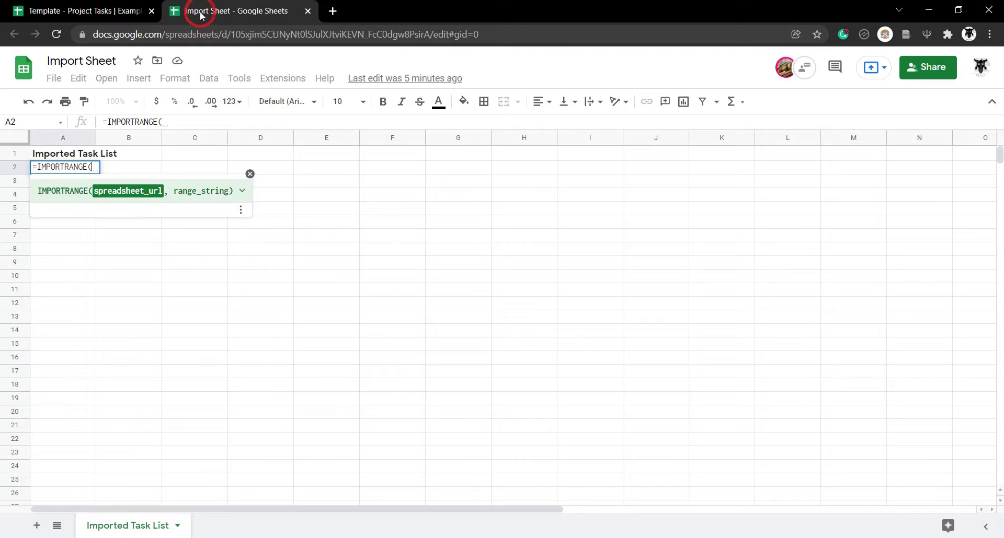
pyautogui.click(104, 13)
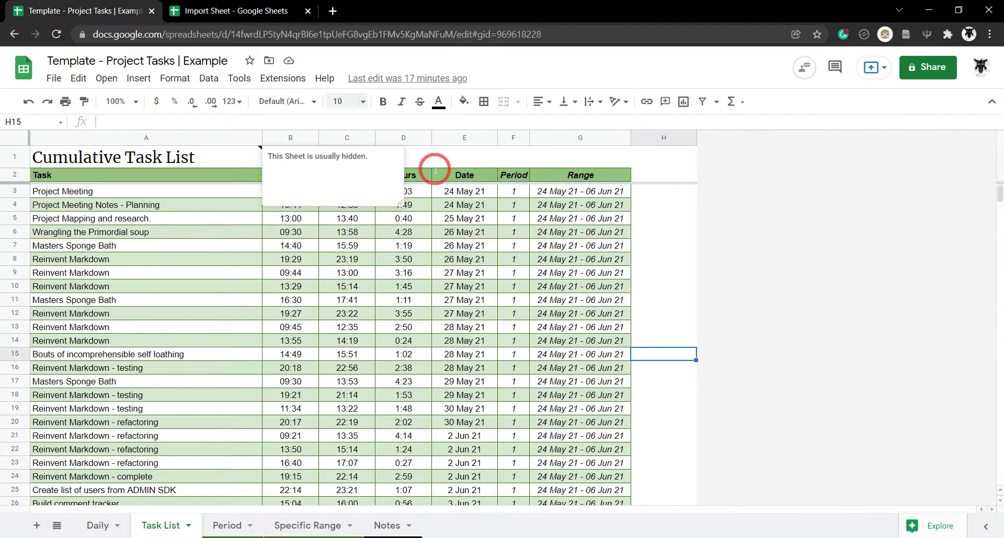
pyautogui.click(611, 33)
pyautogui.hotkey('ctrl', 'c')
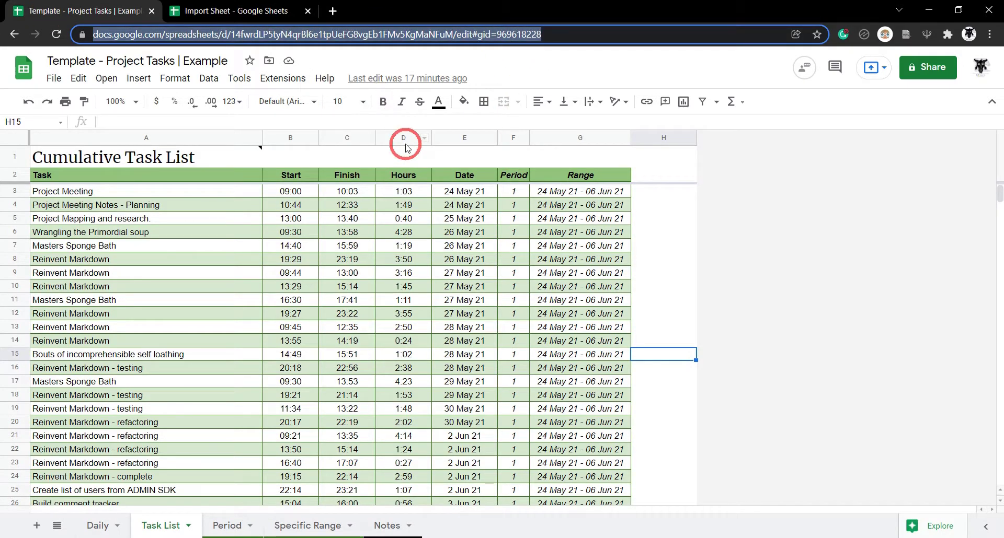
pyautogui.click(235, 11)
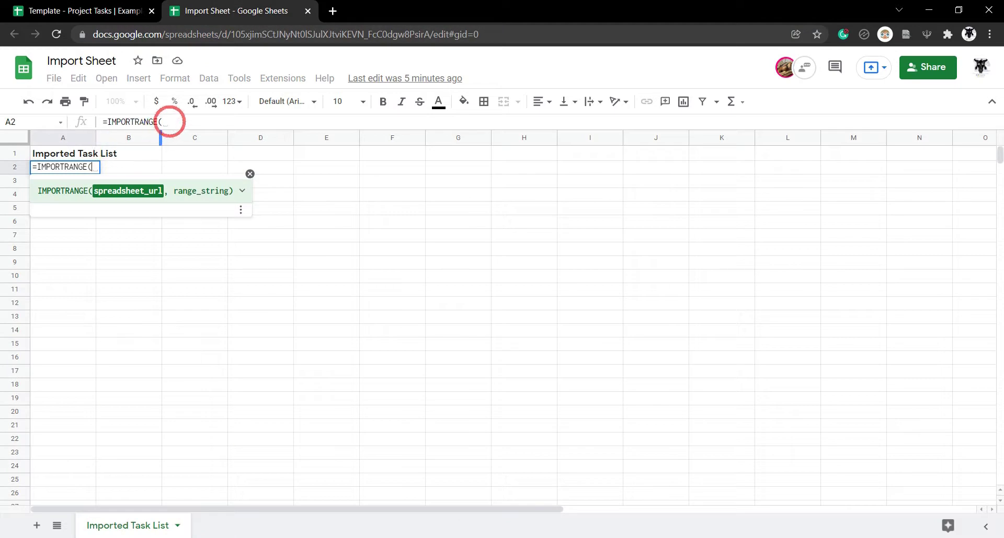
pyautogui.click(170, 121)
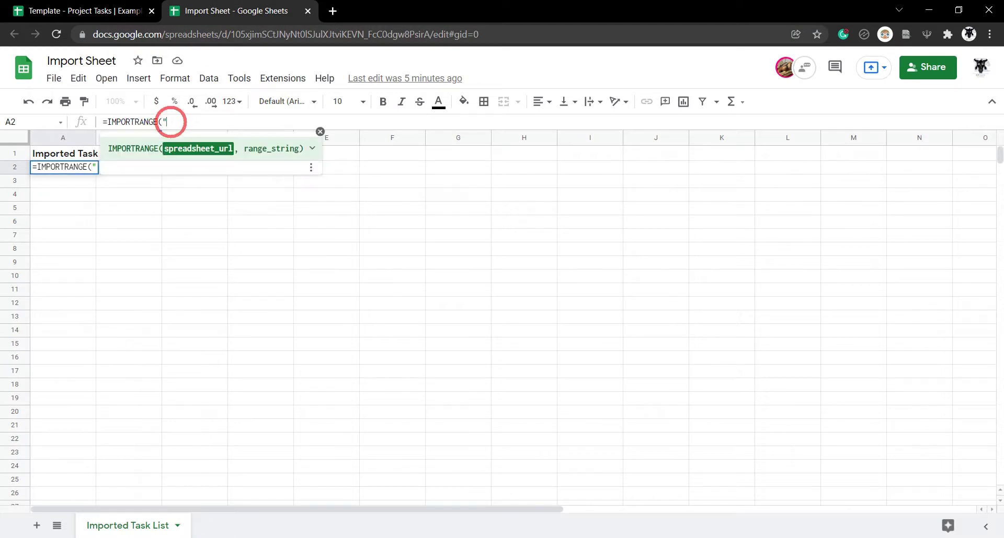
pyautogui.hotkey('ctrl', 'v')
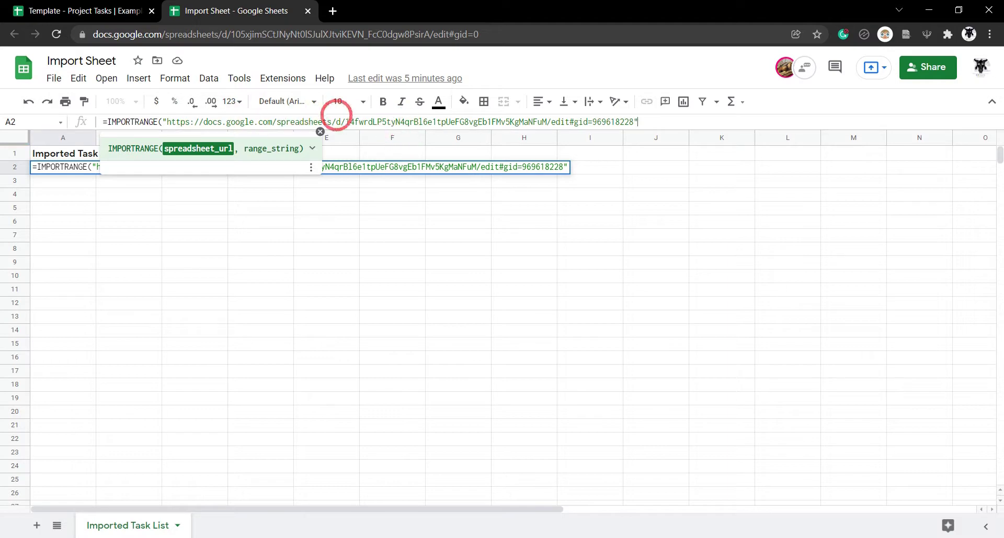
# Replace the pasted URL with only the template's spreadsheet ID copied from its address bar.
pyautogui.click(84, 16)
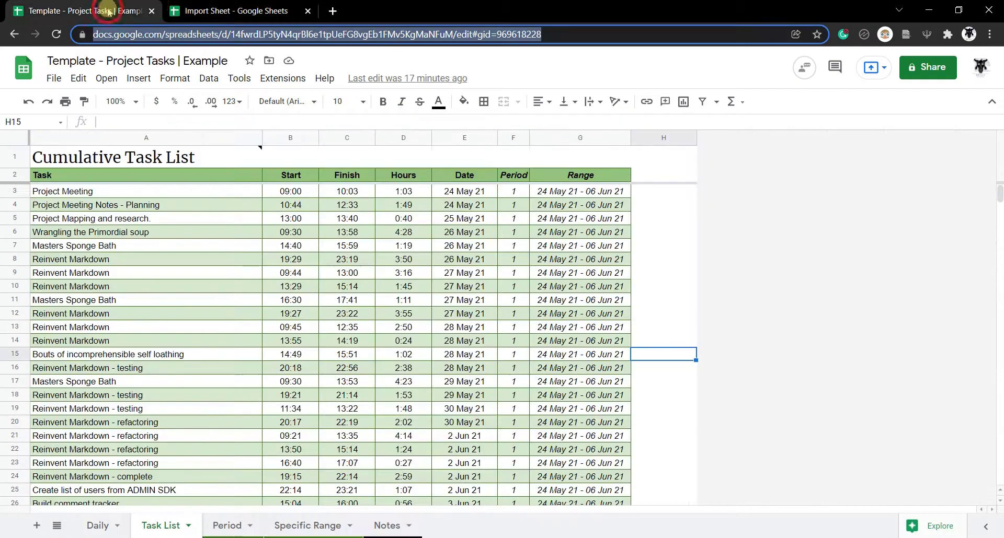
pyautogui.click(579, 34)
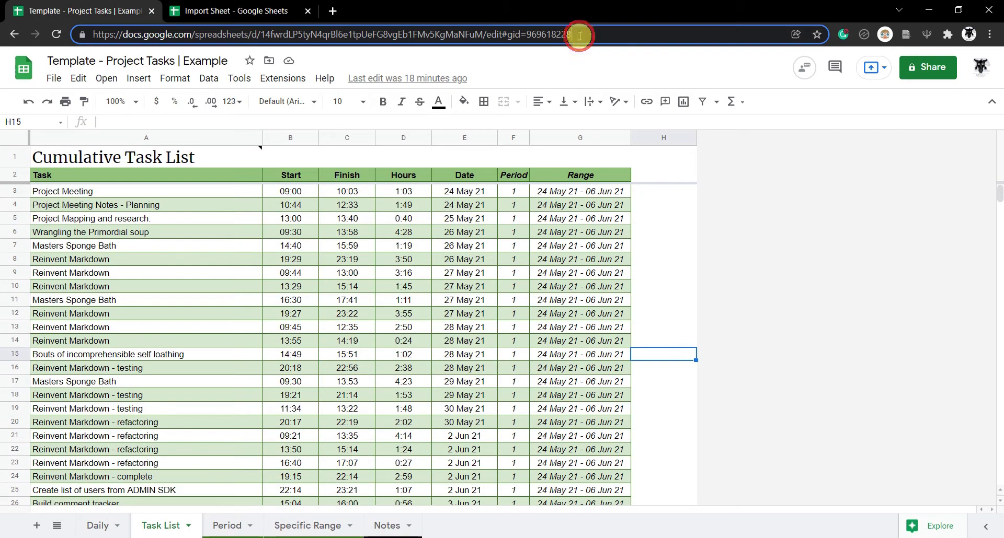
pyautogui.click(481, 34)
pyautogui.moveTo(481, 34); pyautogui.dragTo(261, 33)
pyautogui.hotkey('ctrl', 'c')
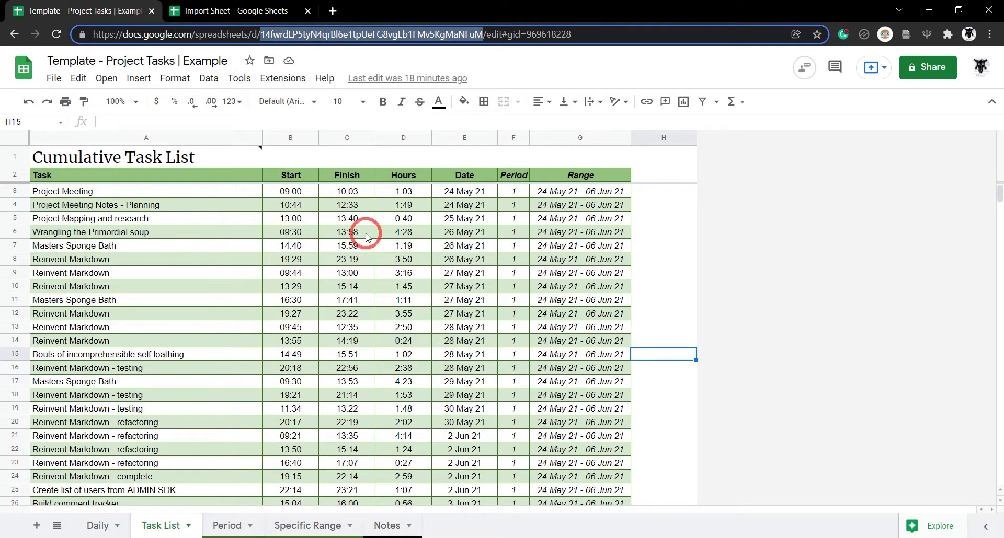
pyautogui.click(211, 13)
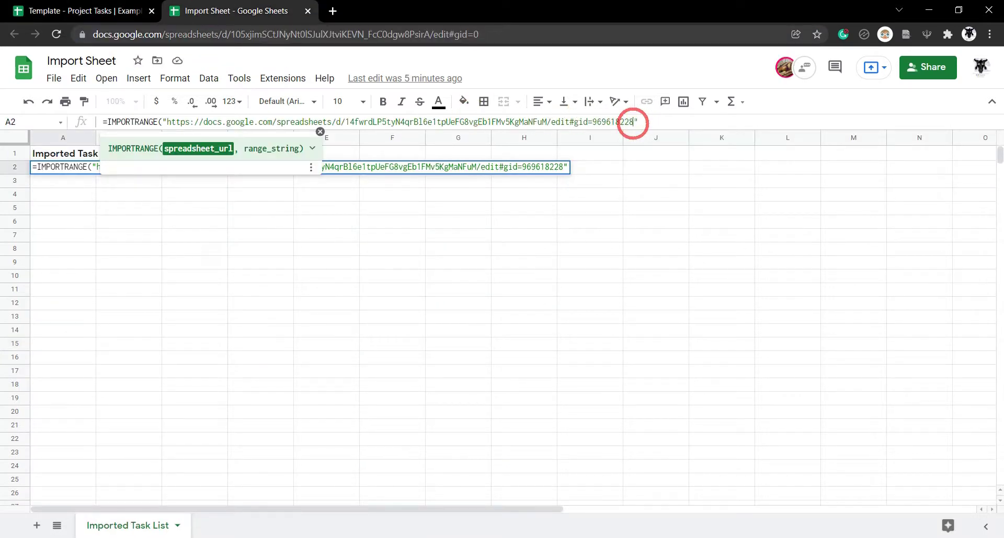
pyautogui.moveTo(633, 122); pyautogui.dragTo(168, 122)
pyautogui.hotkey('ctrl', 'v')
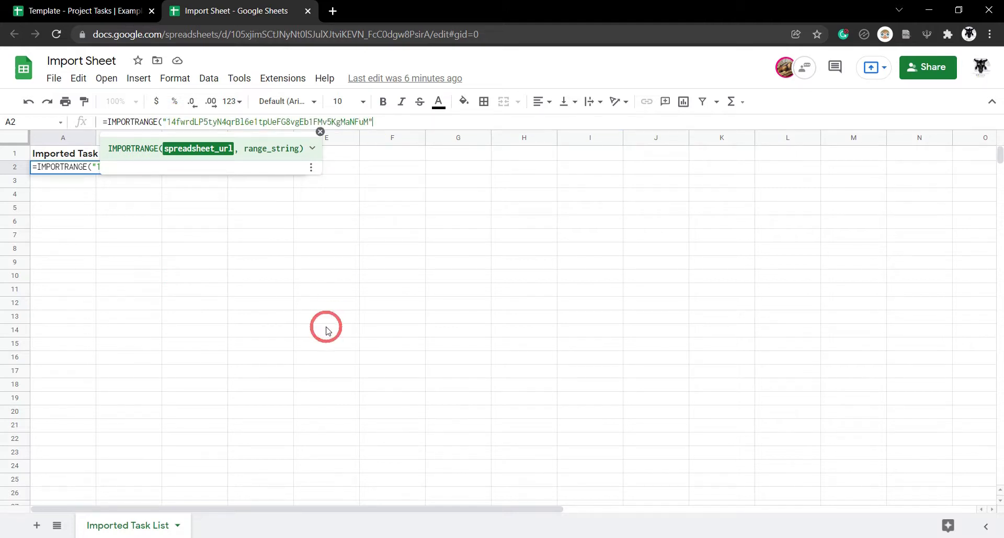
# Add "Task List!A2:G" as the formula's range argument, checking the sheet name in the template.
pyautogui.write(',')
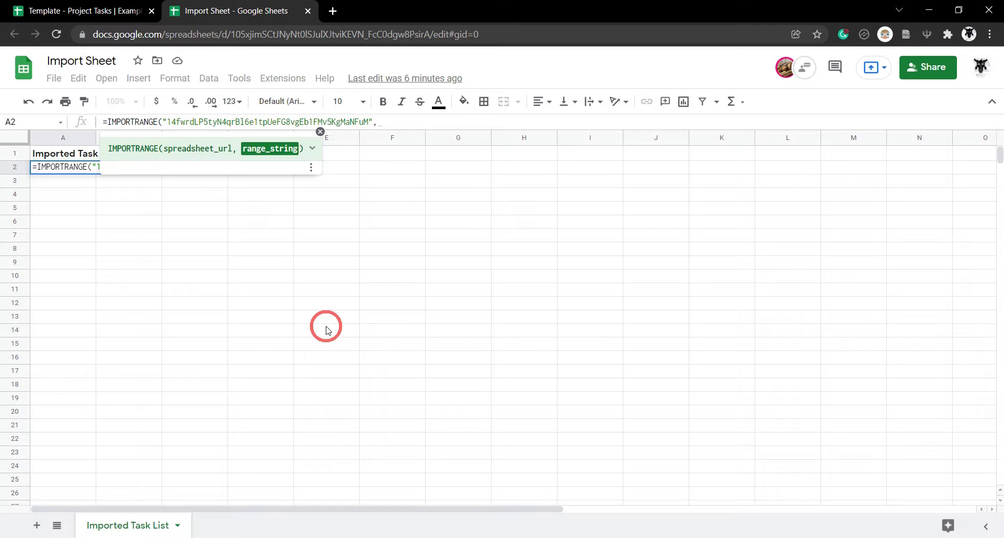
pyautogui.click(312, 148)
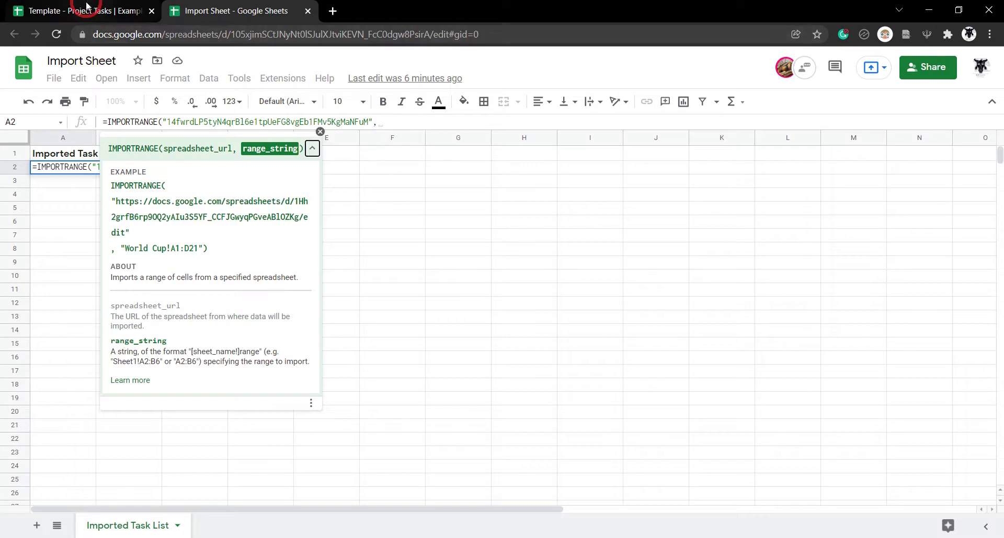
pyautogui.click(92, 16)
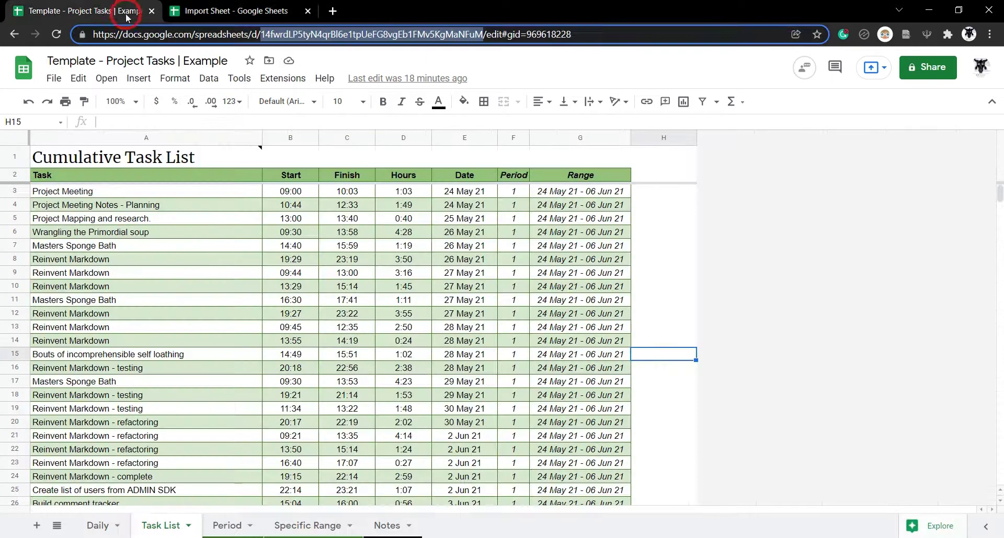
pyautogui.doubleClick(167, 532)
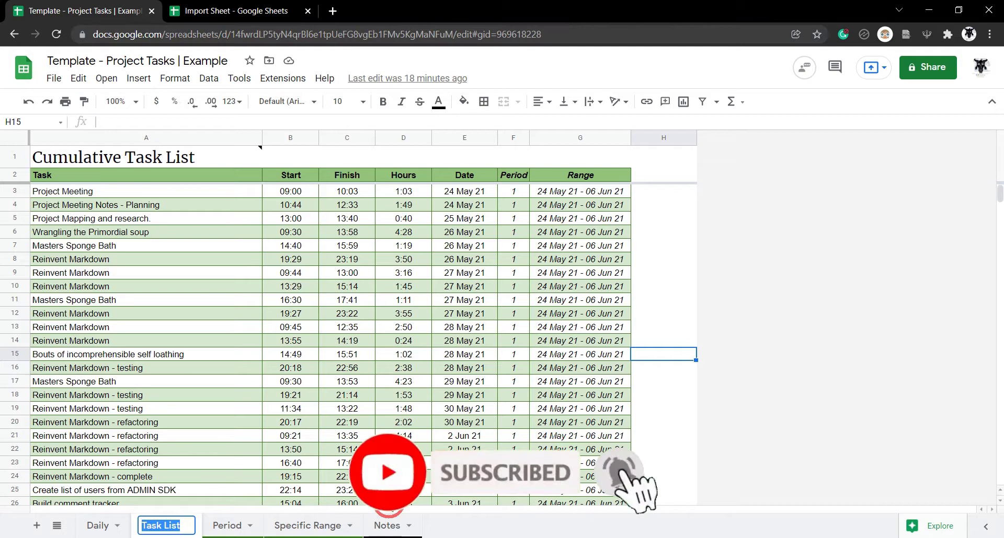
pyautogui.click(255, 10)
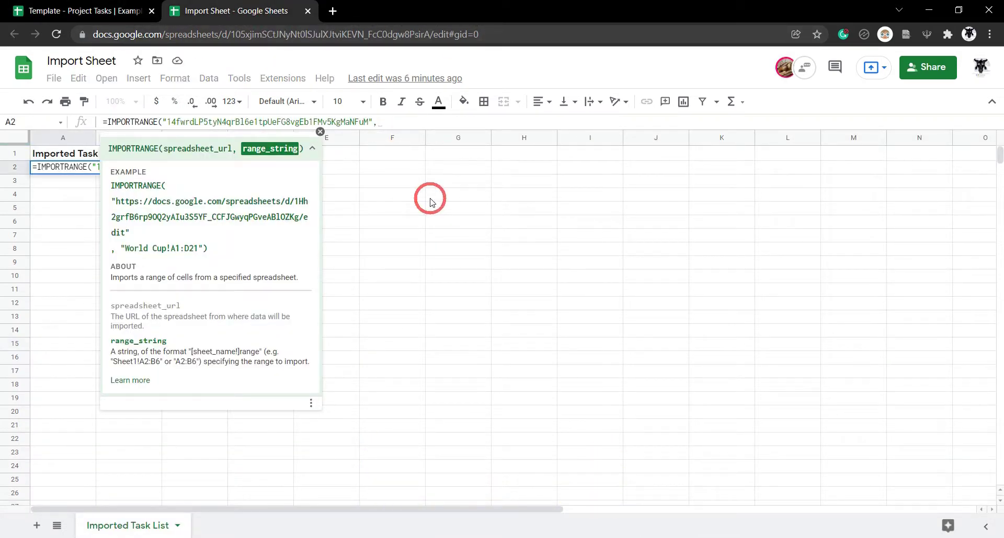
pyautogui.write('"Task List!')
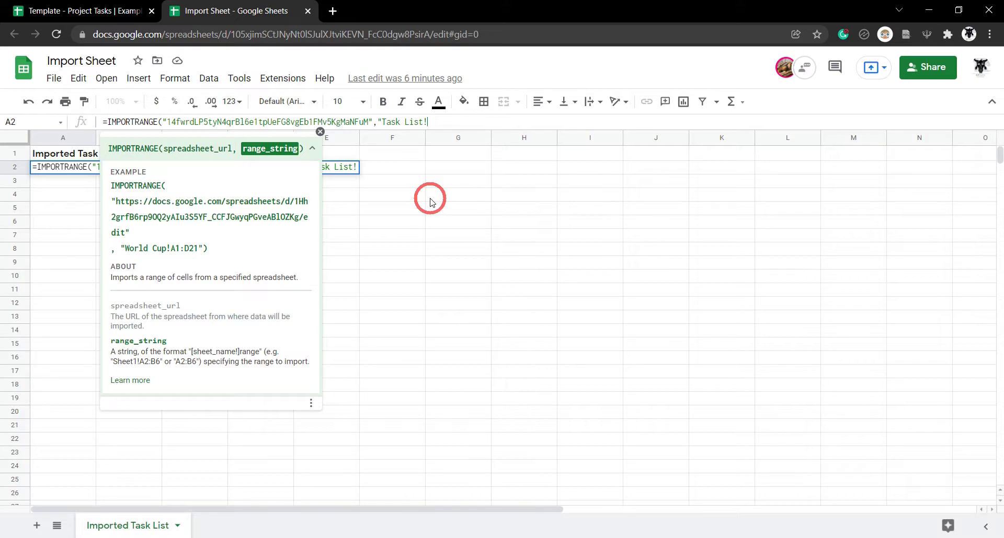
pyautogui.click(57, 10)
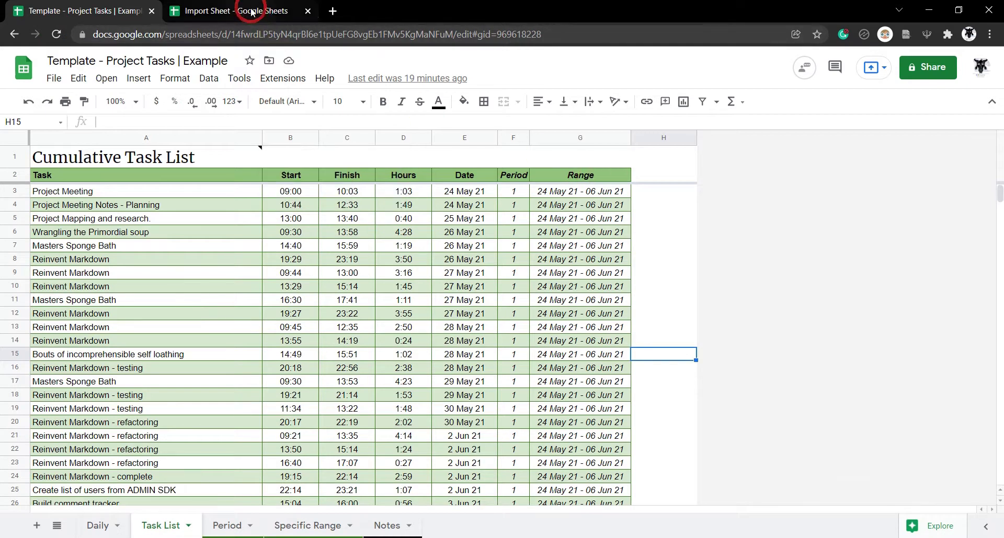
pyautogui.click(298, 17)
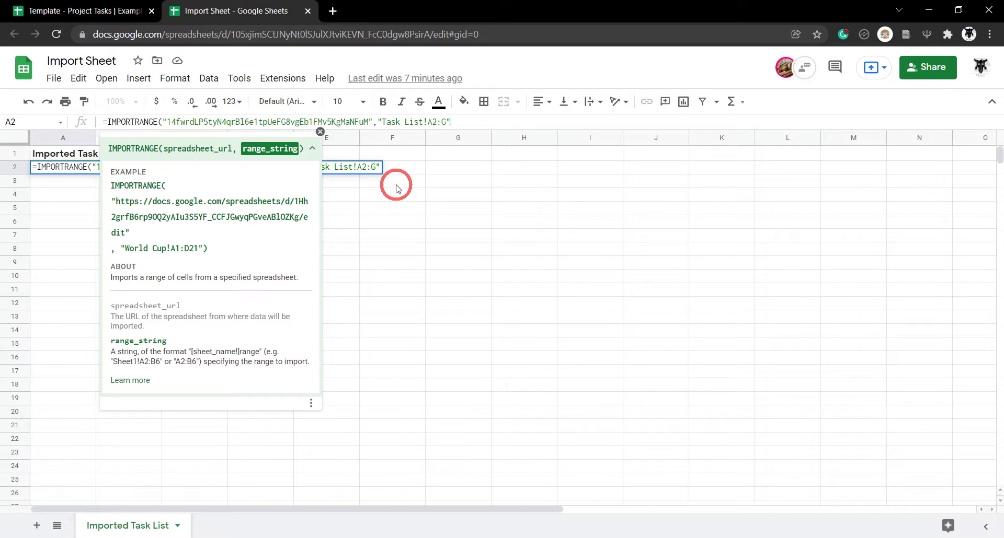
# Close and commit the IMPORTRANGE formula, allow access at the #REF! error, and compare with the template.
pyautogui.write(')')
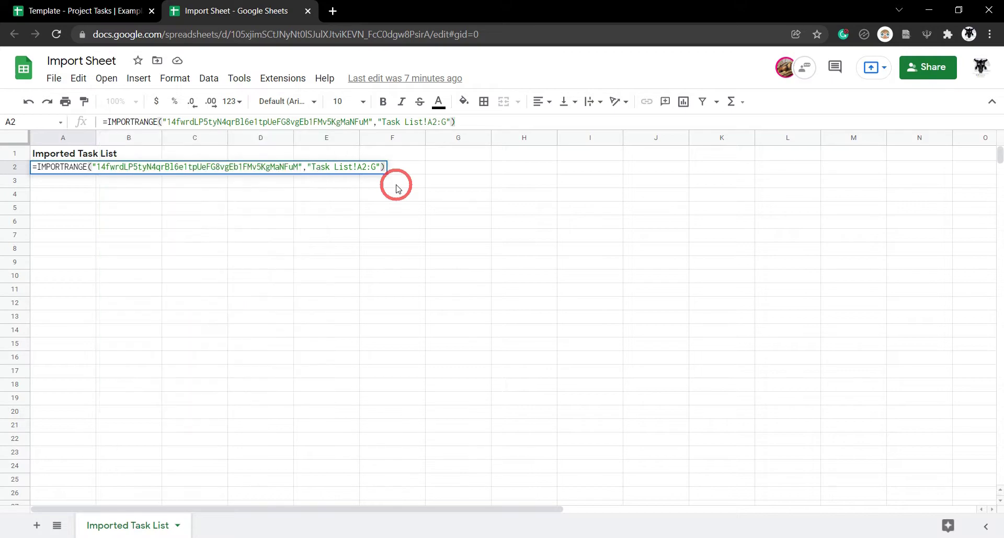
pyautogui.press('Return')
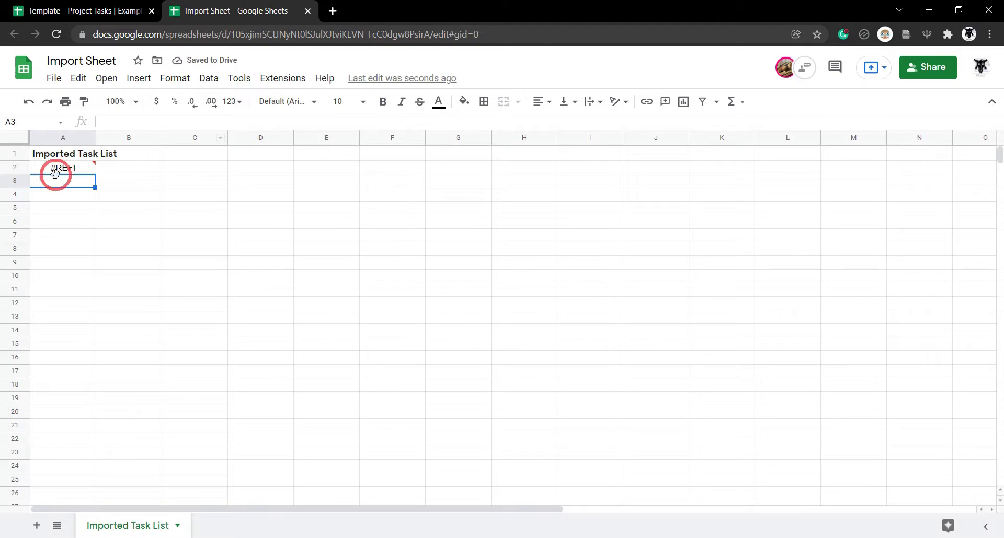
pyautogui.moveTo(58, 170)
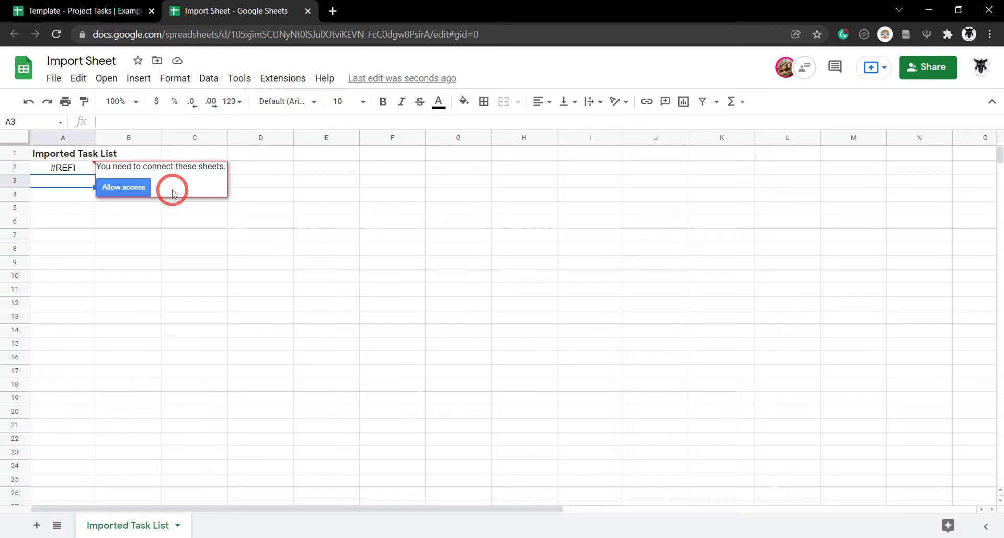
pyautogui.click(132, 193)
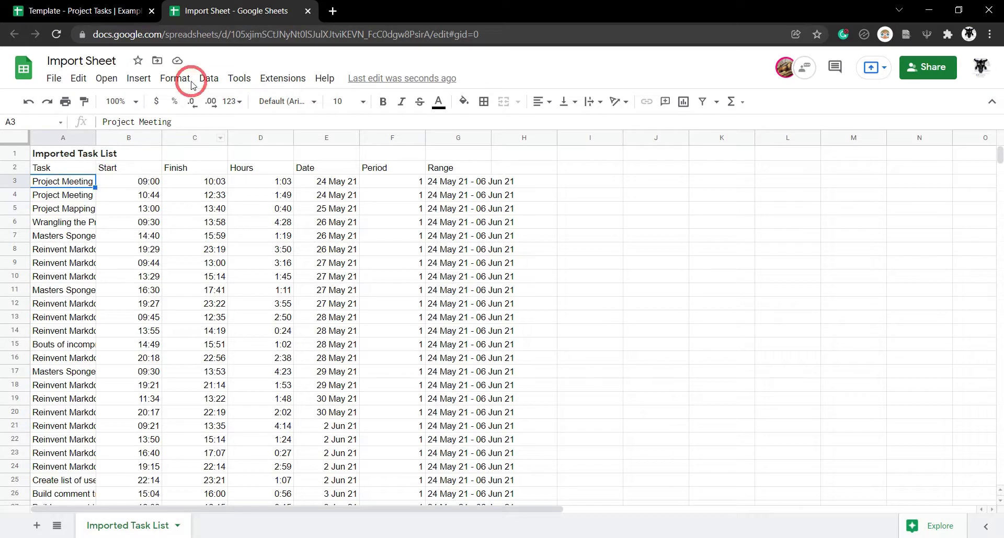
pyautogui.click(78, 10)
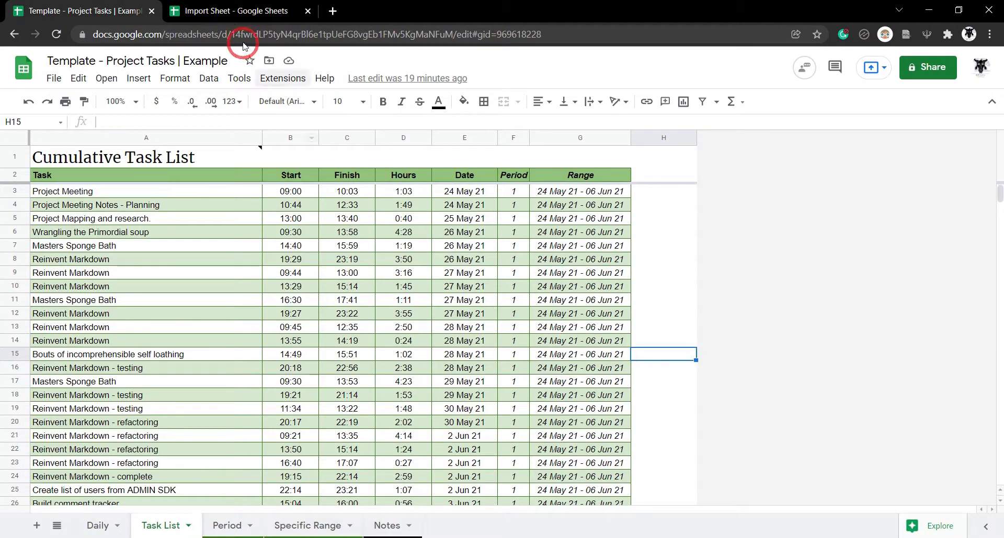
pyautogui.click(261, 11)
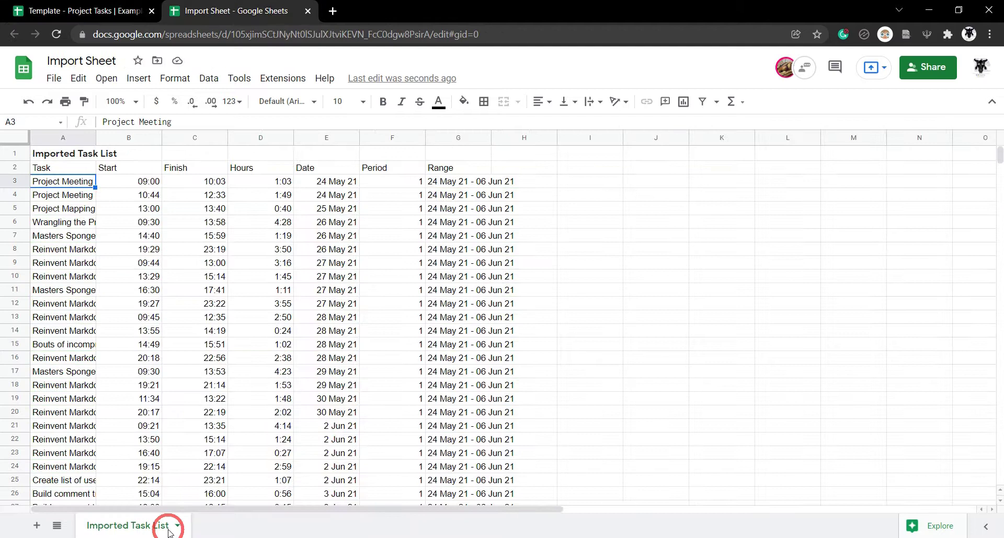
# Auto-fit columns A through G to the imported contents.
pyautogui.click(65, 139)
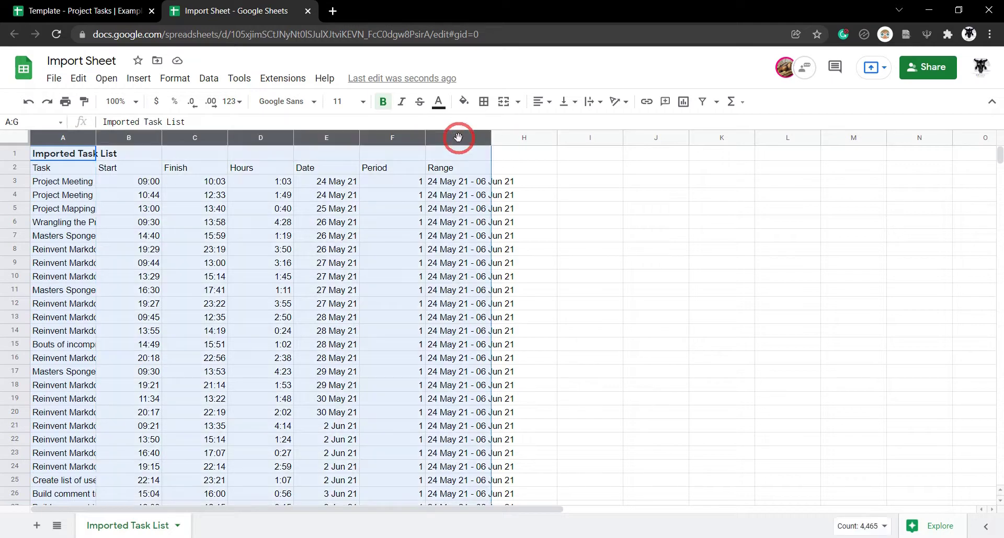
pyautogui.doubleClick(489, 137)
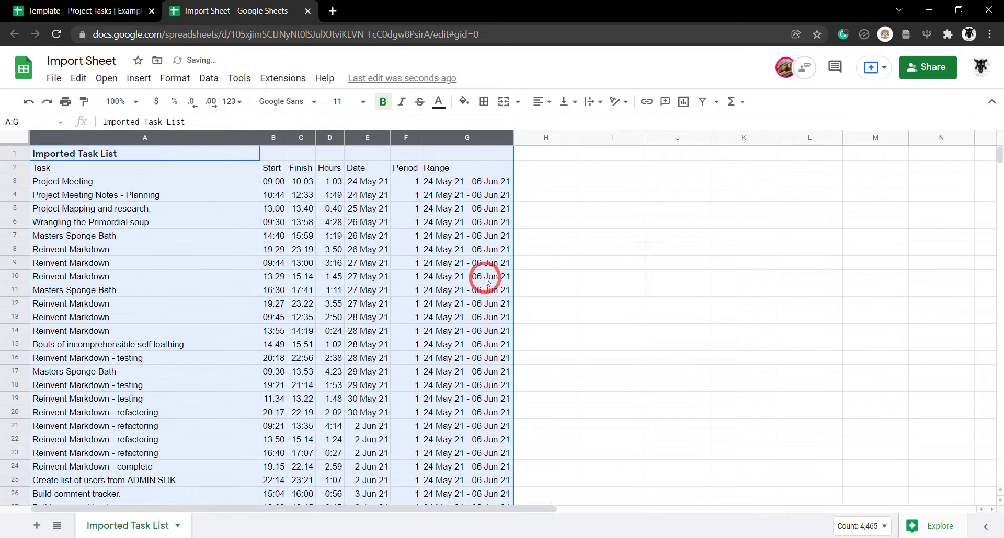
pyautogui.moveTo(628, 251); pyautogui.dragTo(636, 261)
# Make header row 2 bold, then scroll down through the imported data.
pyautogui.click(14, 167)
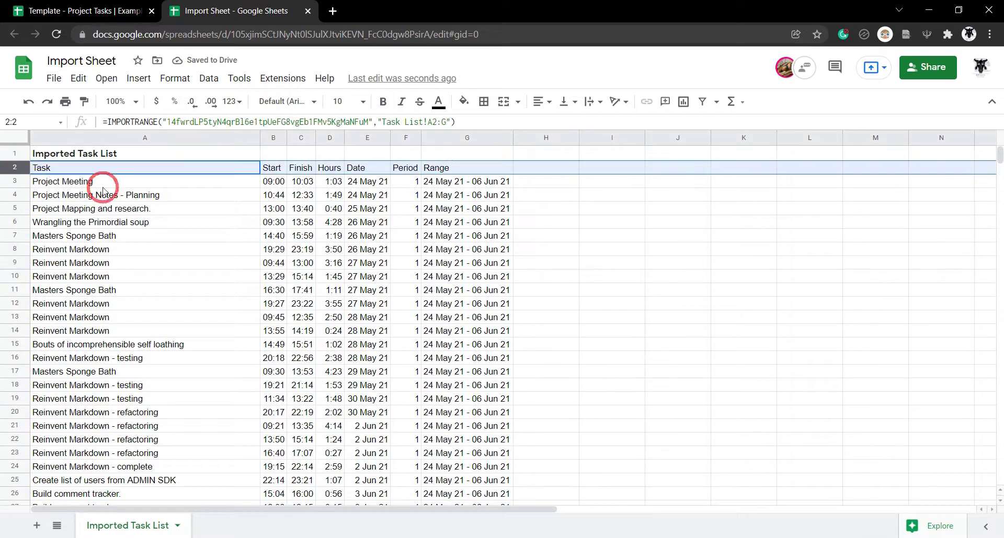
pyautogui.hotkey('ctrl', 'b')
pyautogui.moveTo(523, 250); pyautogui.dragTo(538, 263)
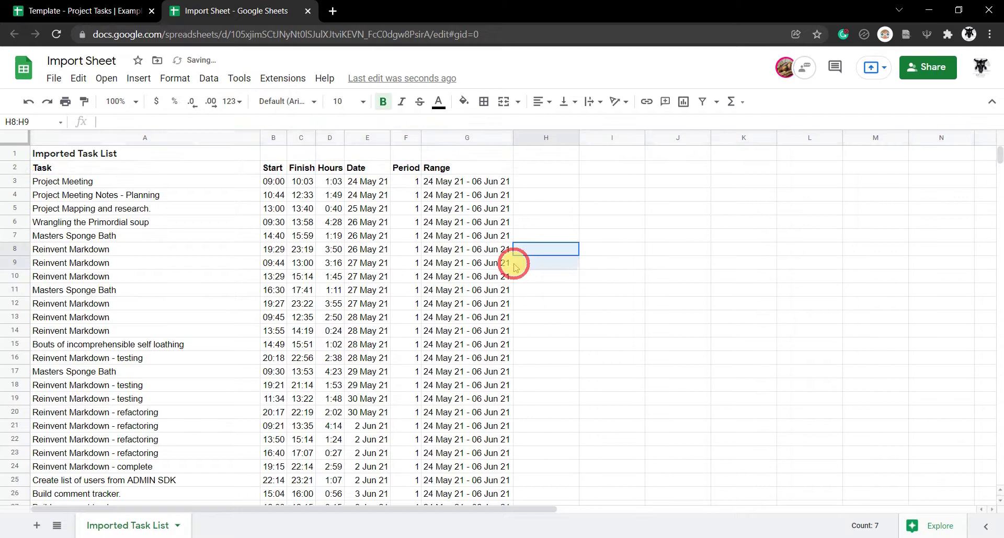
pyautogui.click(338, 317)
pyautogui.scroll(-20, 347, 304)
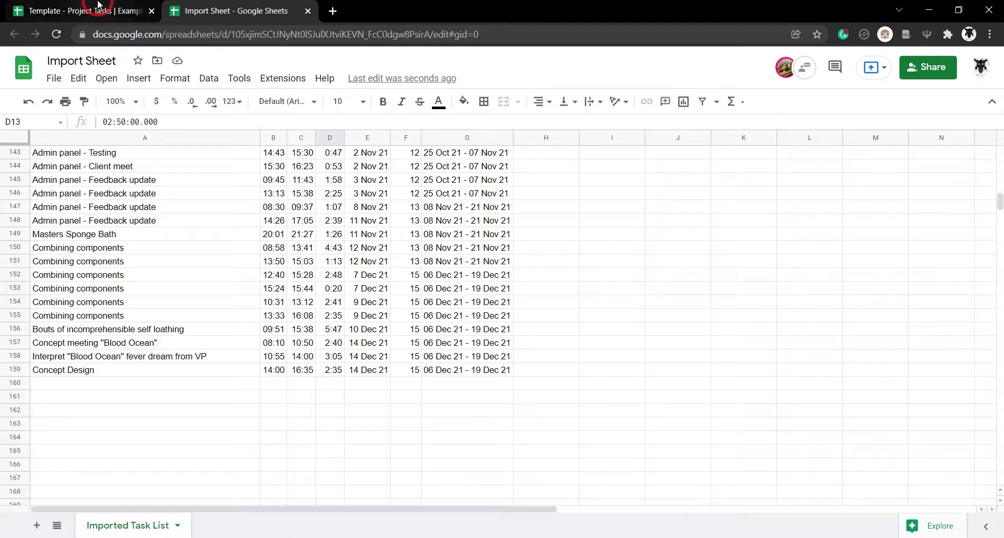
# Compare the last rows of the source Task List and the imported list, ending on the template.
pyautogui.click(88, 9)
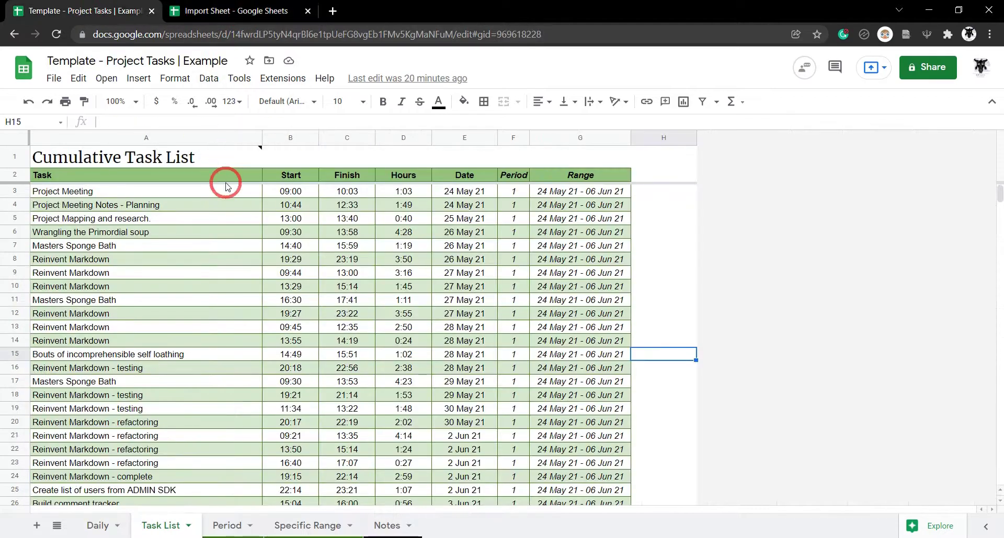
pyautogui.scroll(-10, 263, 248)
pyautogui.scroll(-20, 263, 248)
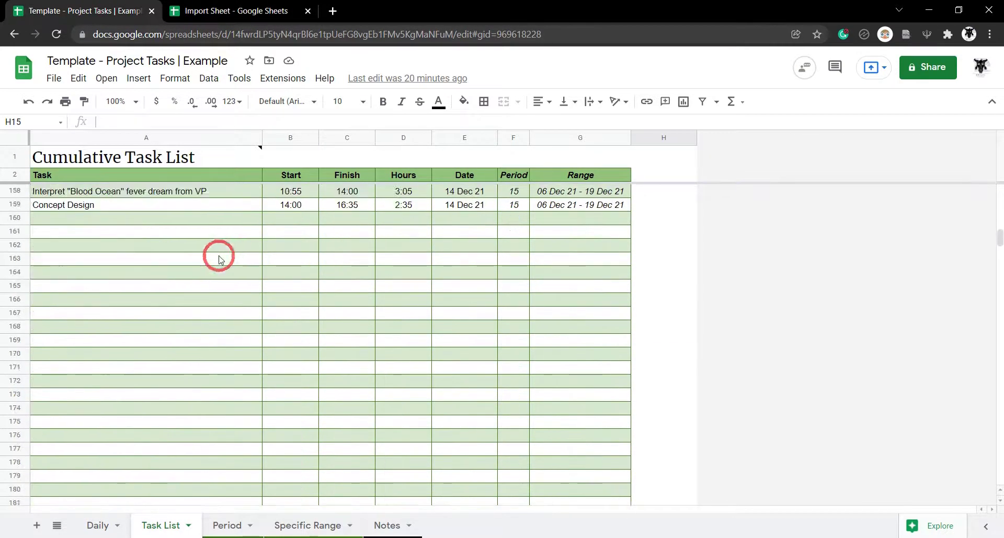
pyautogui.scroll(3, 217, 254)
pyautogui.scroll(20, 247, 348)
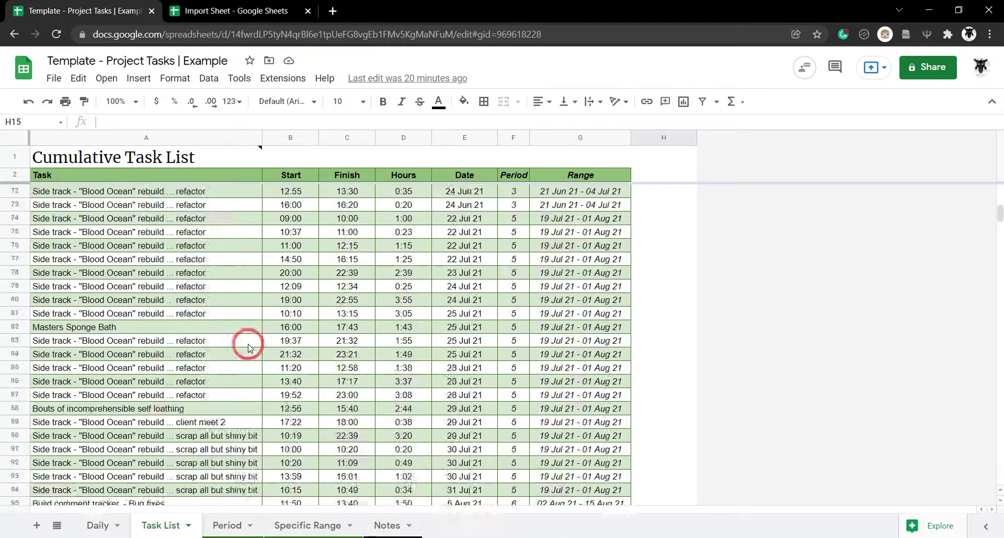
pyautogui.click(240, 11)
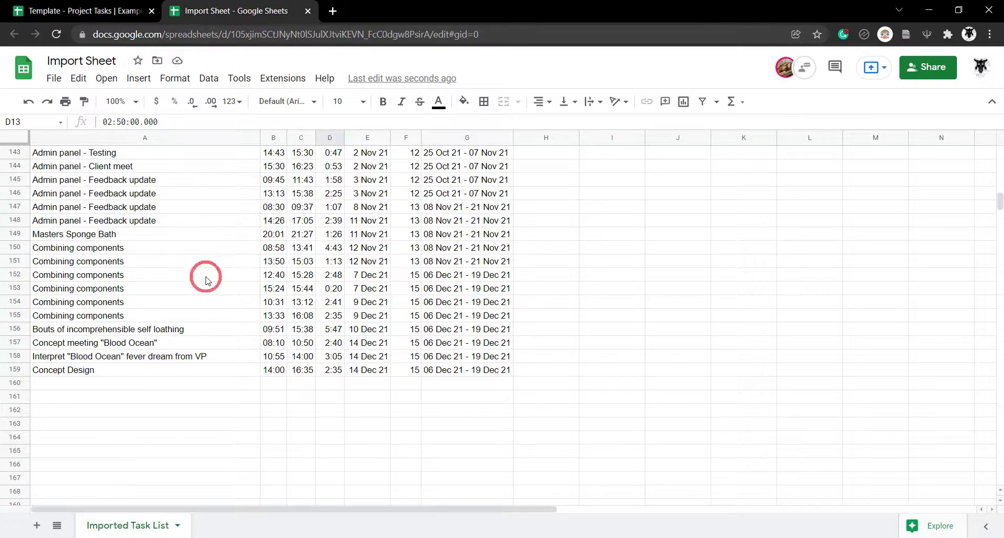
pyautogui.scroll(8, 293, 308)
pyautogui.scroll(20, 292, 308)
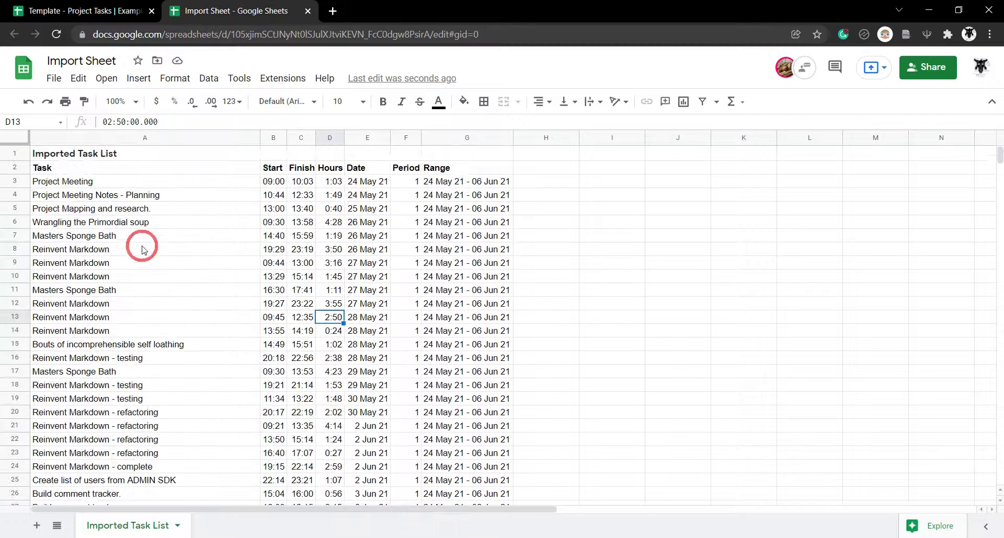
pyautogui.click(72, 6)
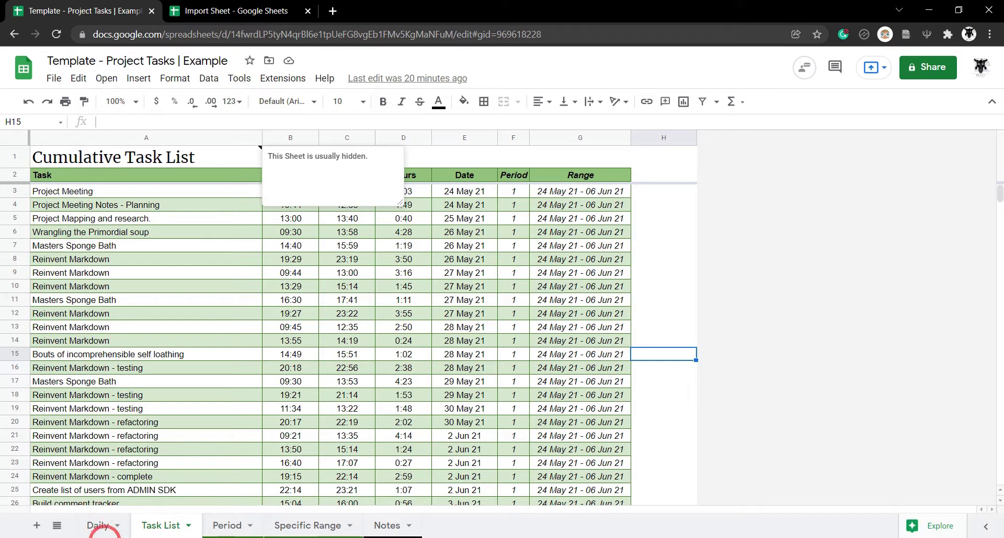
# Submit the Daily sheet's three 15 Dec 21 tasks so they append as Task List rows 160–162.
pyautogui.click(105, 527)
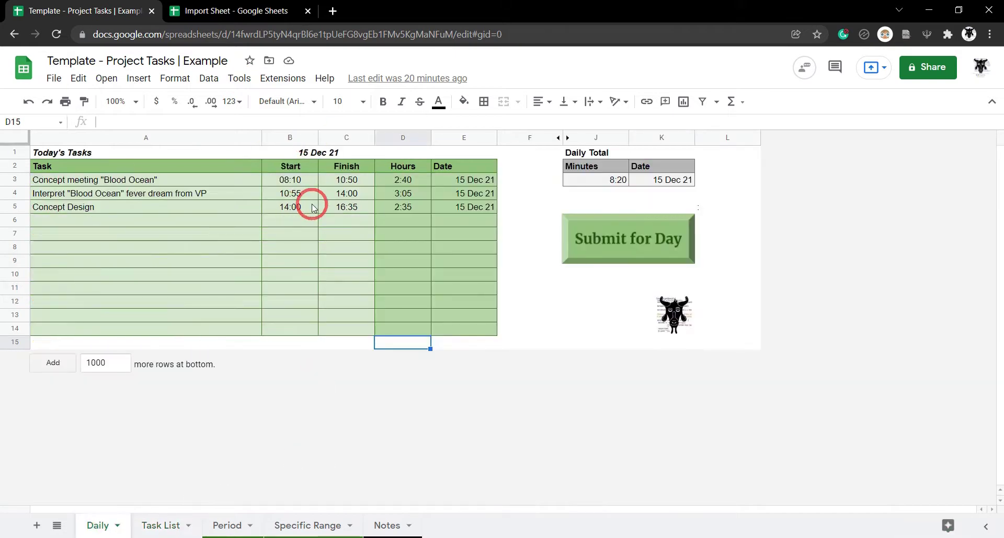
pyautogui.click(657, 250)
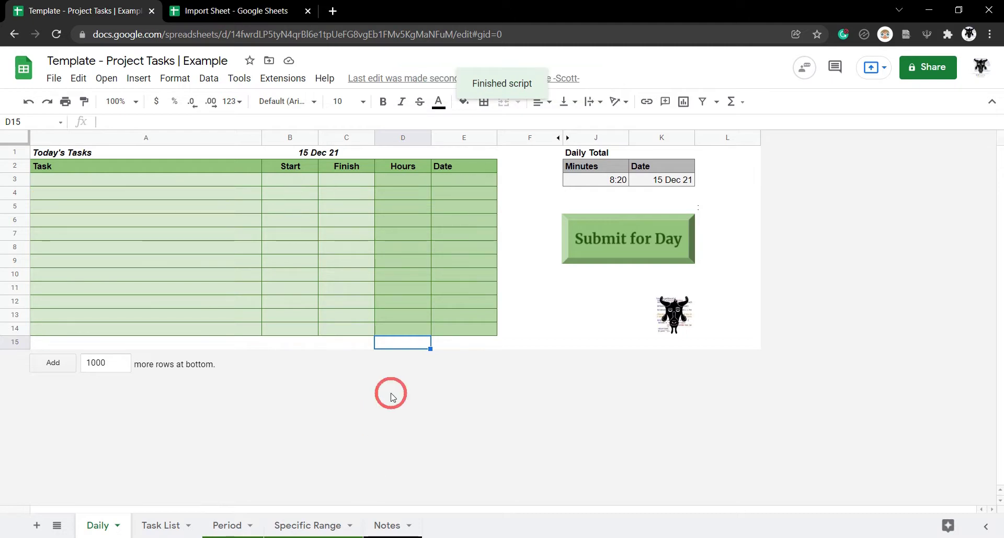
pyautogui.click(151, 526)
pyautogui.scroll(-20, 215, 401)
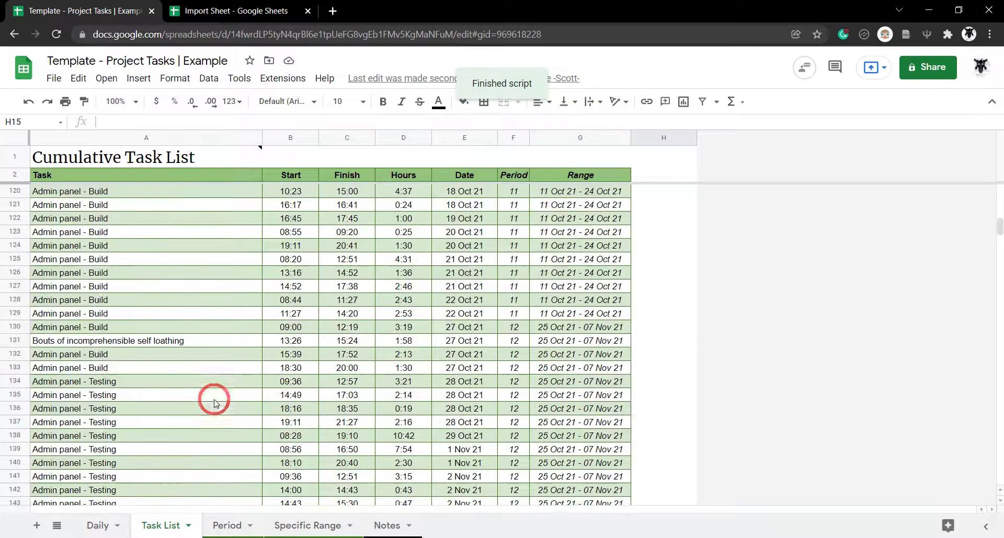
pyautogui.scroll(10, 213, 400)
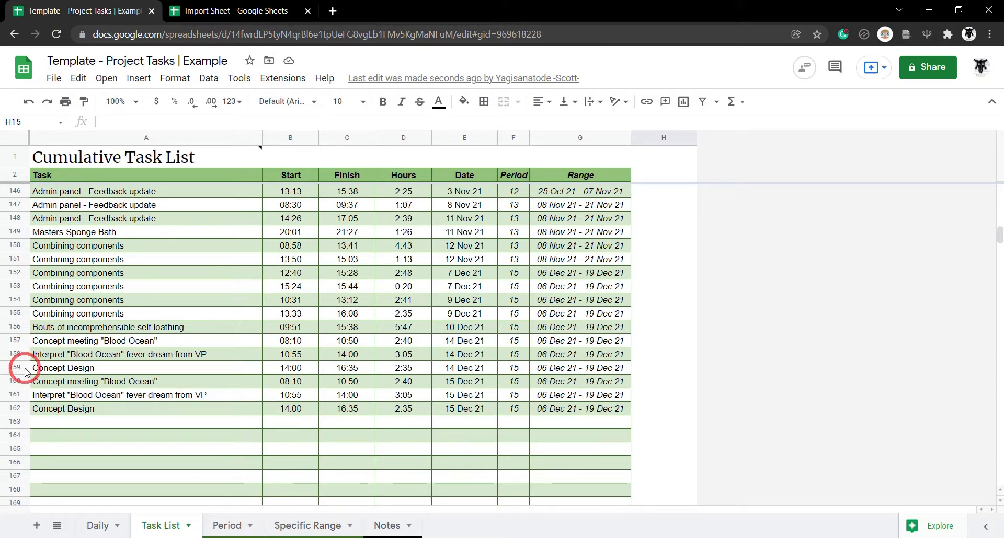
pyautogui.click(225, 10)
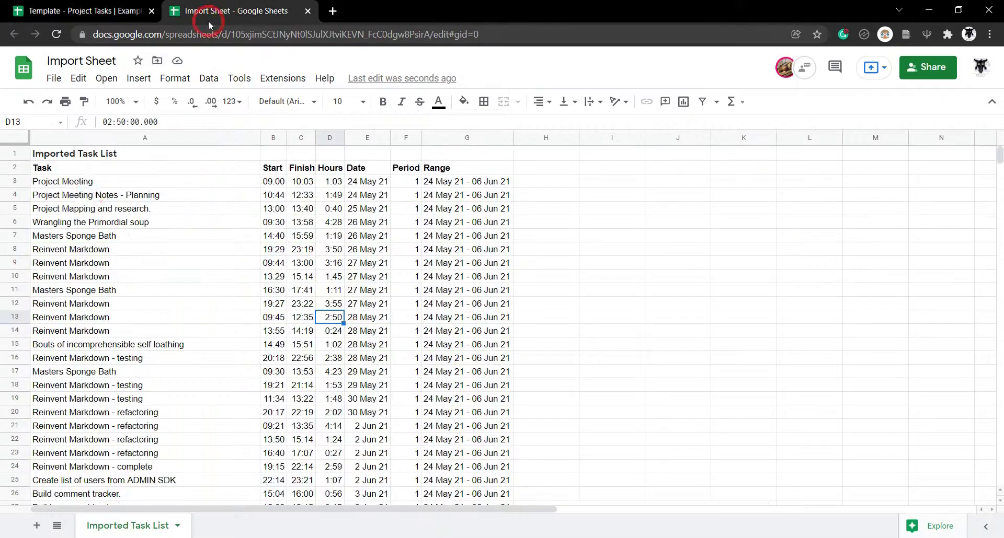
pyautogui.scroll(-6, 94, 255)
pyautogui.scroll(-20, 94, 255)
pyautogui.scroll(3, 89, 247)
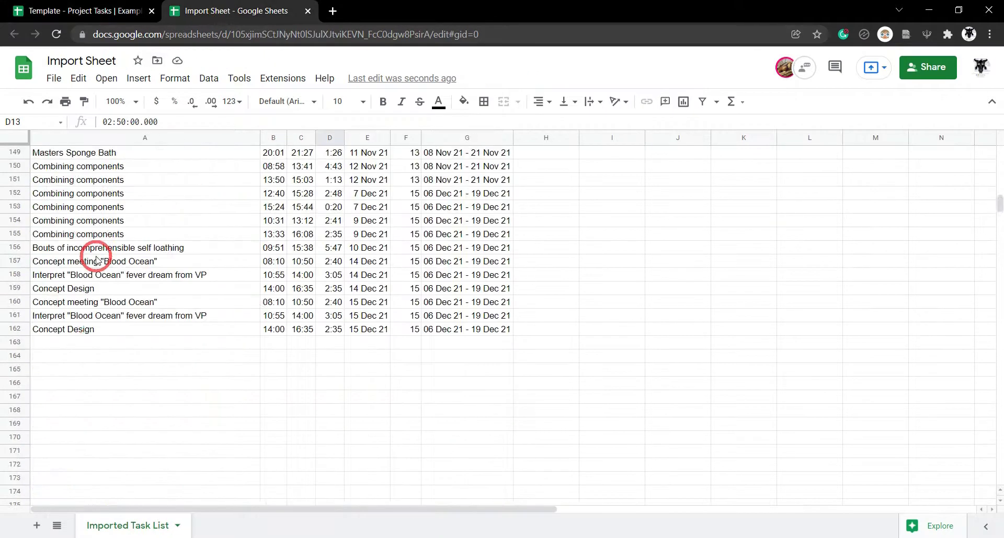
pyautogui.click(18, 370)
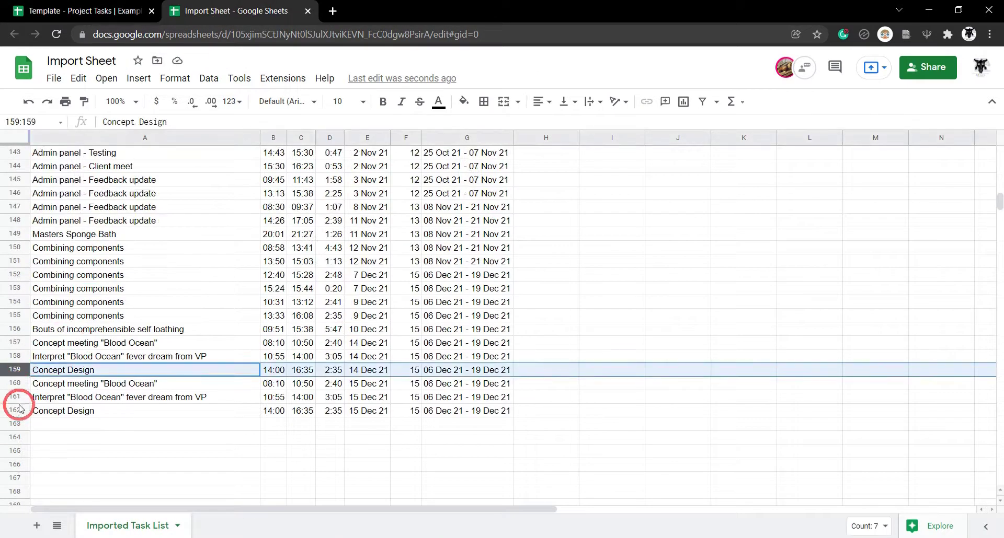
pyautogui.click(50, 387)
pyautogui.moveTo(50, 387); pyautogui.dragTo(370, 409)
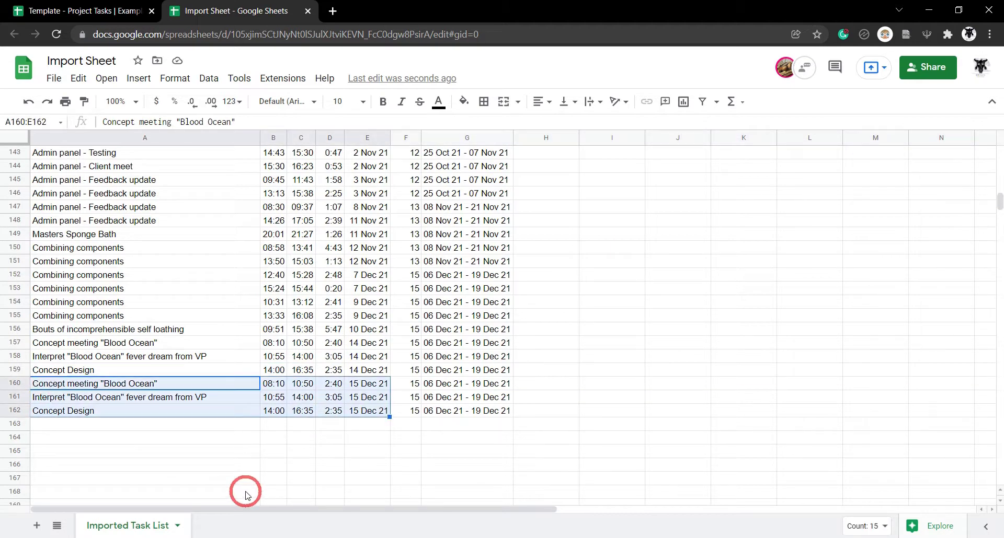
pyautogui.click(170, 401)
pyautogui.scroll(20, 257, 400)
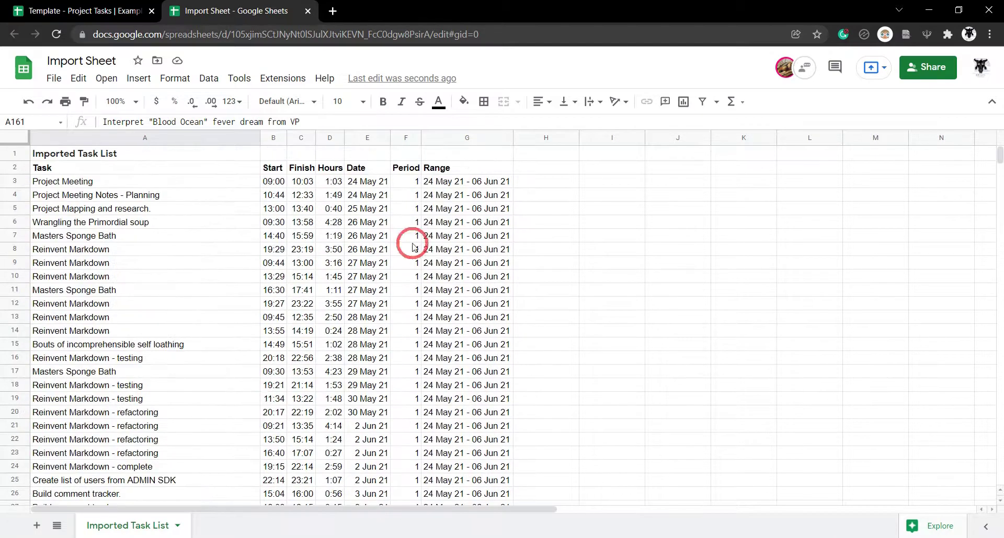
pyautogui.click(81, 10)
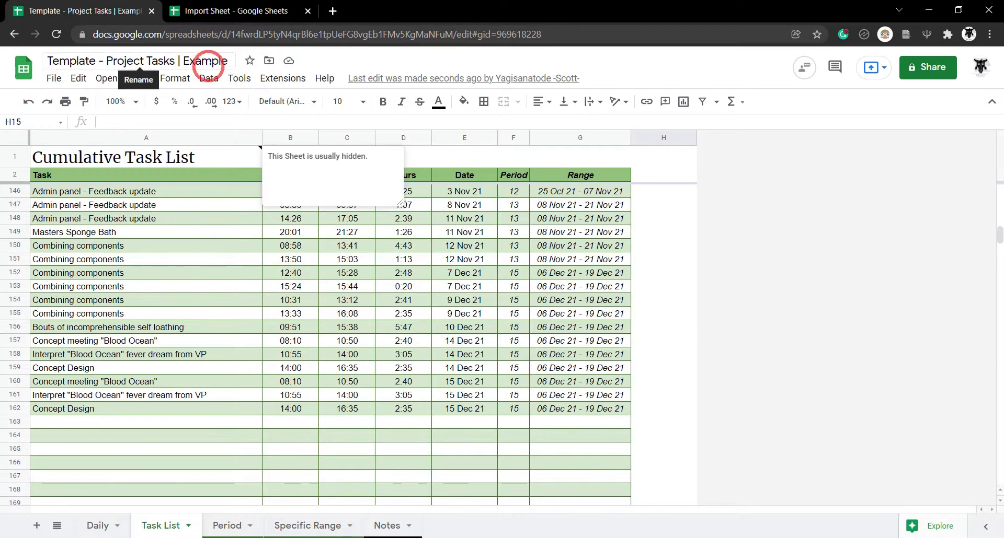
pyautogui.click(290, 11)
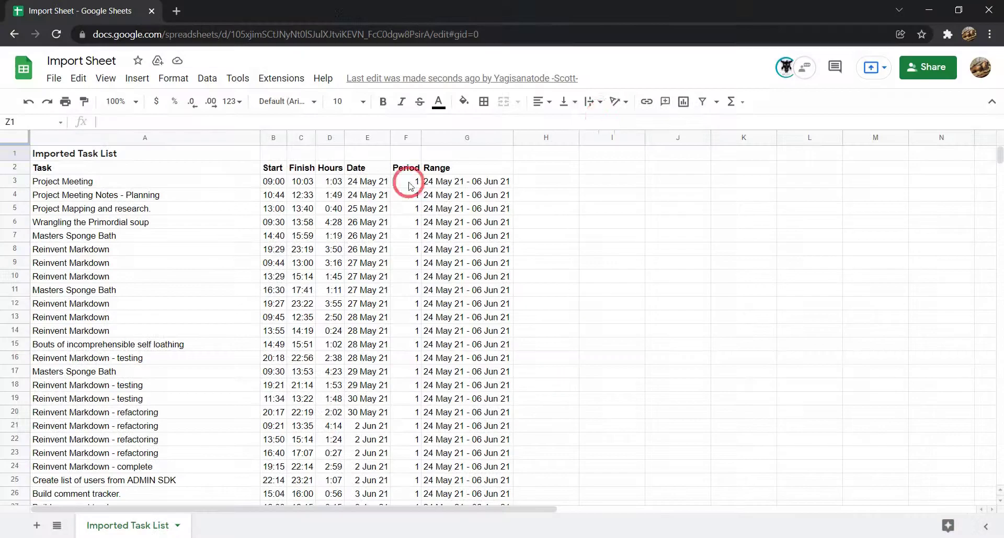
pyautogui.click(987, 79)
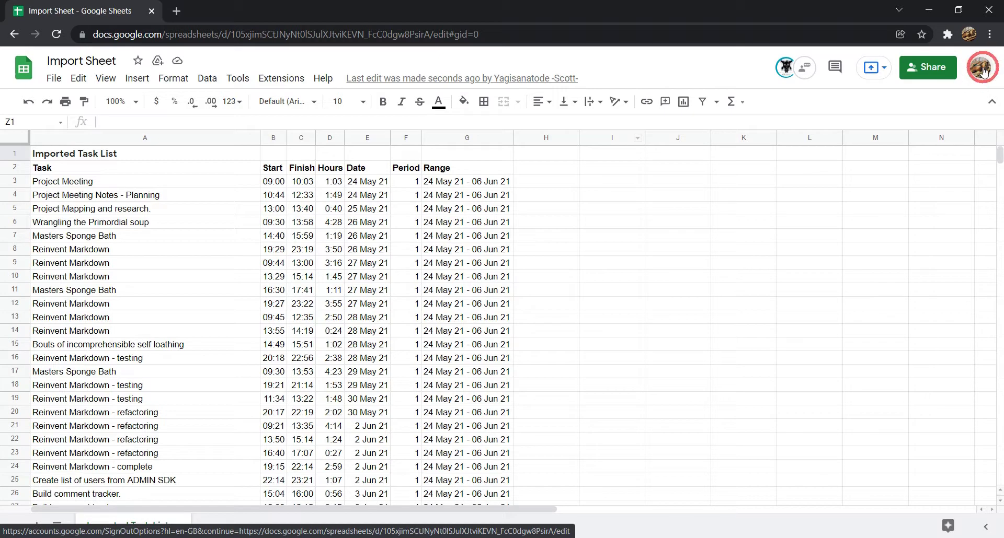
pyautogui.click(88, 181)
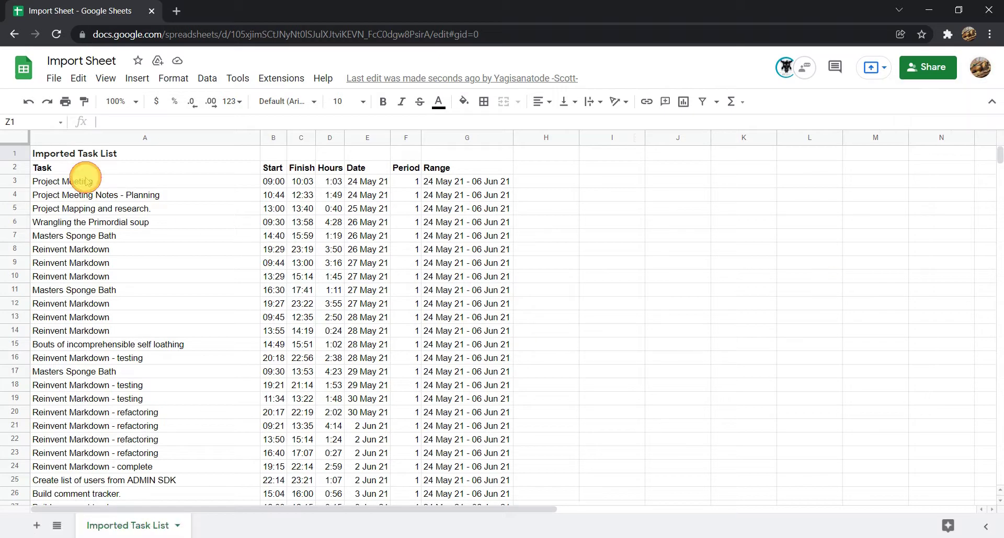
pyautogui.click(170, 210)
pyautogui.scroll(-20, 167, 265)
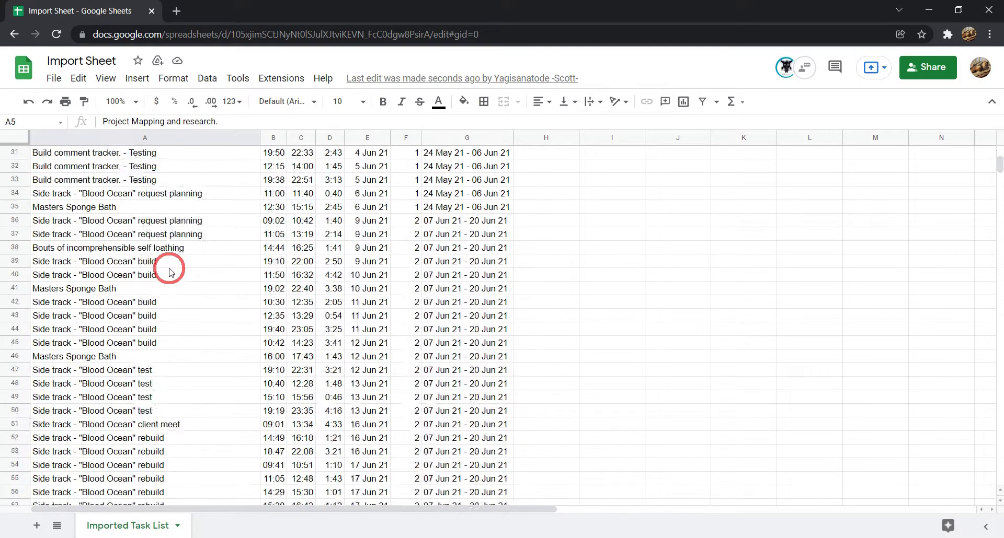
pyautogui.scroll(-5, 174, 268)
pyautogui.scroll(20, 174, 266)
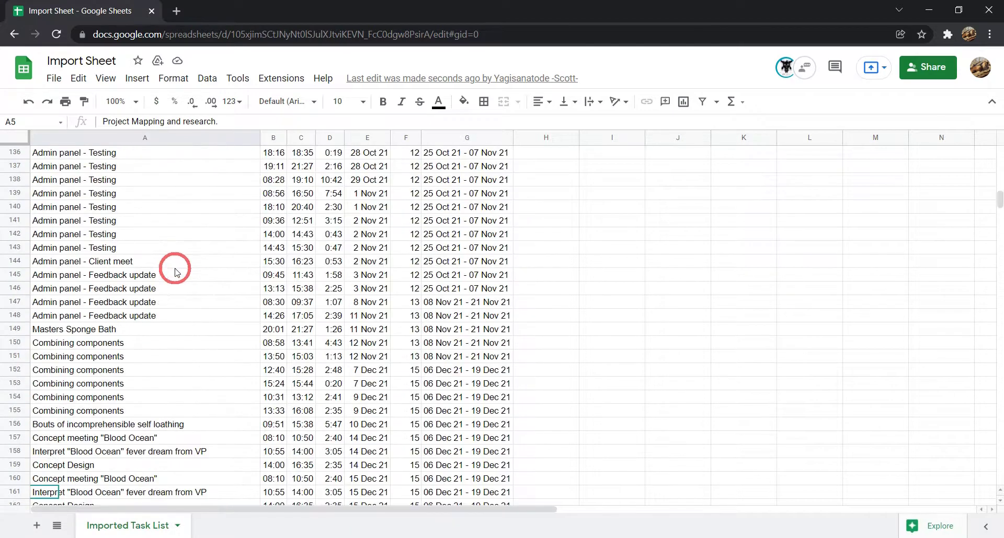
pyautogui.scroll(10, 184, 285)
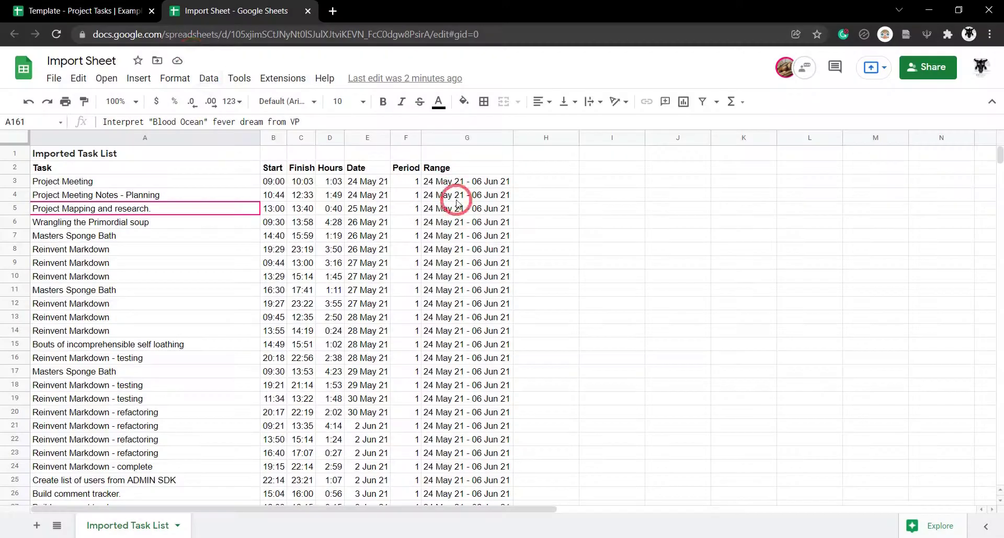
# Copy the Template spreadsheet's URL and switch to the shared user's browser window.
pyautogui.click(72, 13)
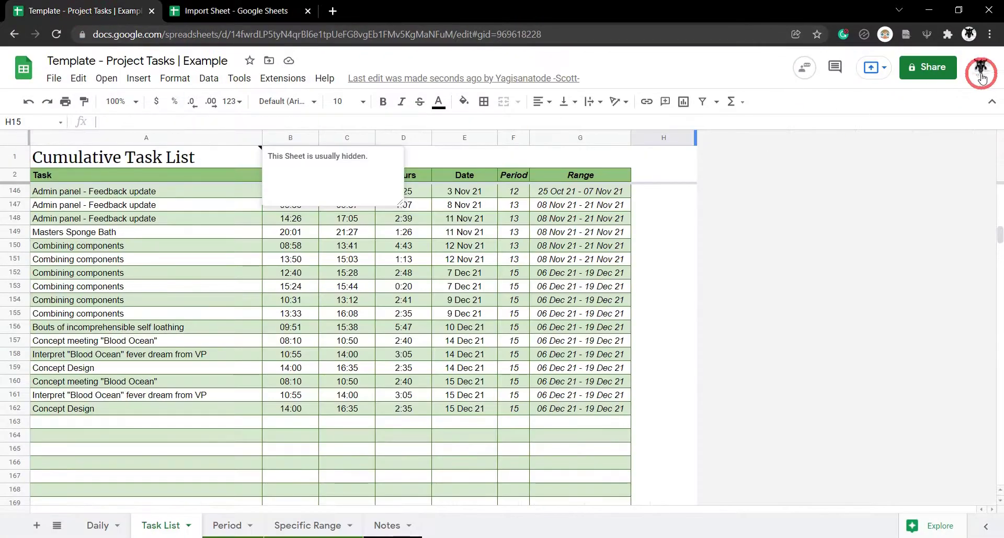
pyautogui.click(617, 34)
pyautogui.hotkey('ctrl', 'c')
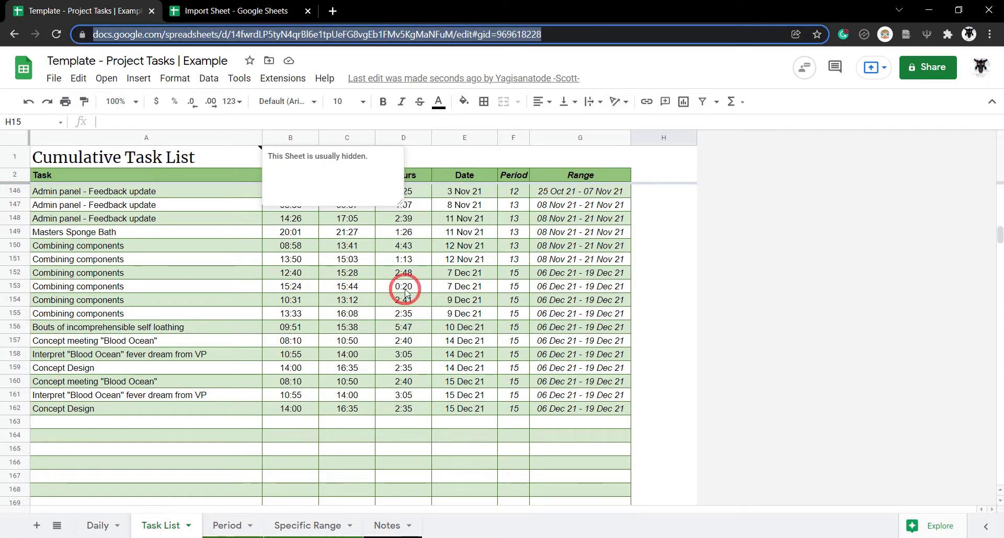
pyautogui.hotkey('alt', 'Tab')
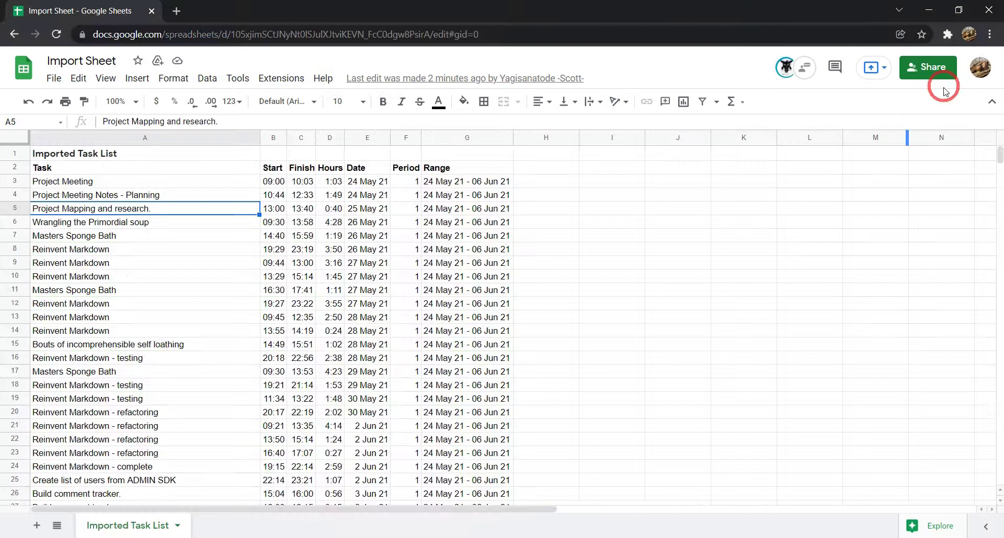
# Open the source URL in a new tab as the shared user, getting You need access, then return.
pyautogui.click(176, 11)
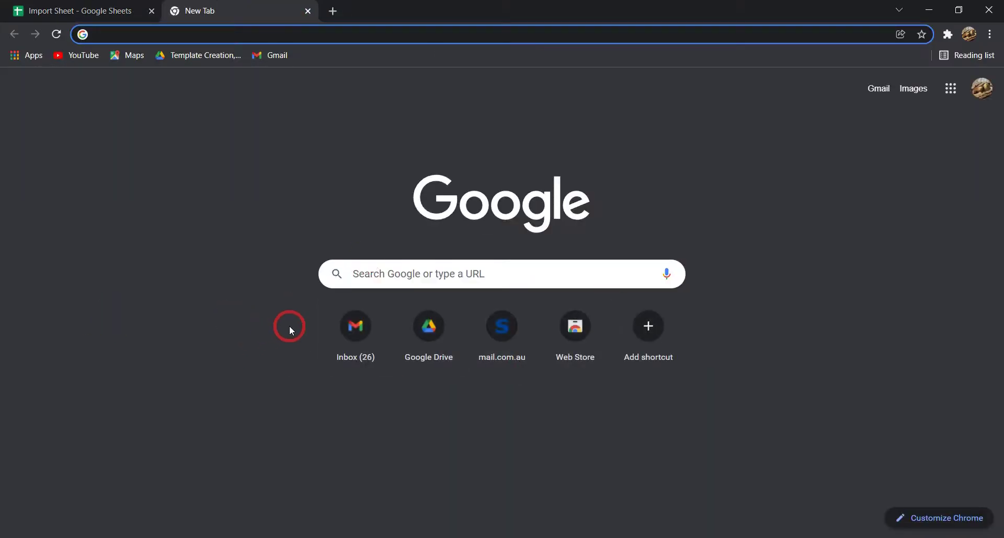
pyautogui.hotkey('ctrl', 'v')
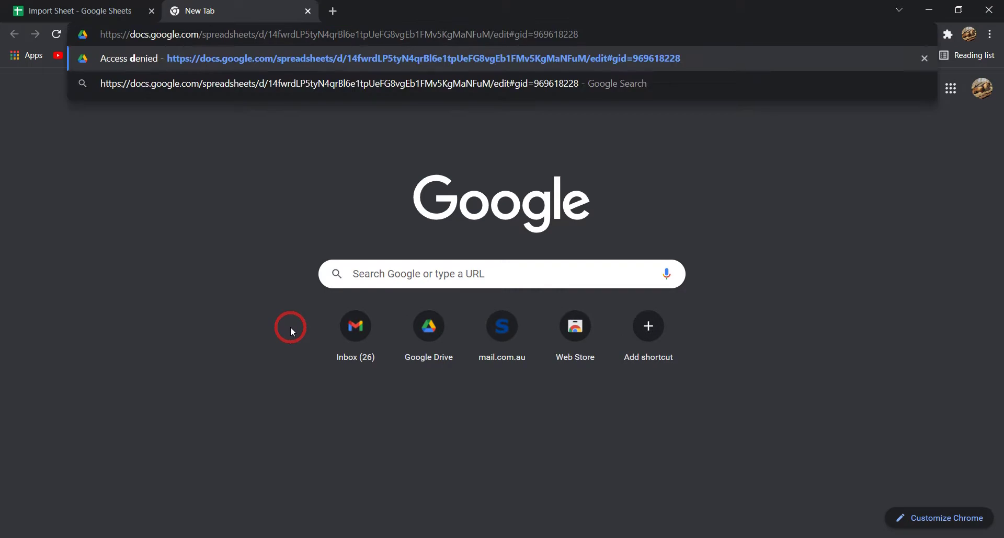
pyautogui.press('Return')
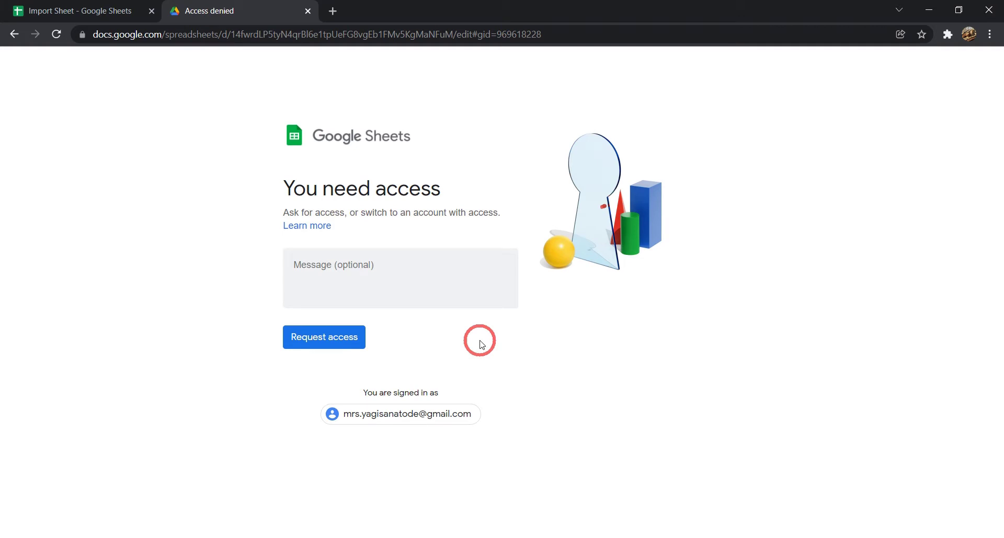
pyautogui.hotkey('ctrl', 'shift', 'Tab')
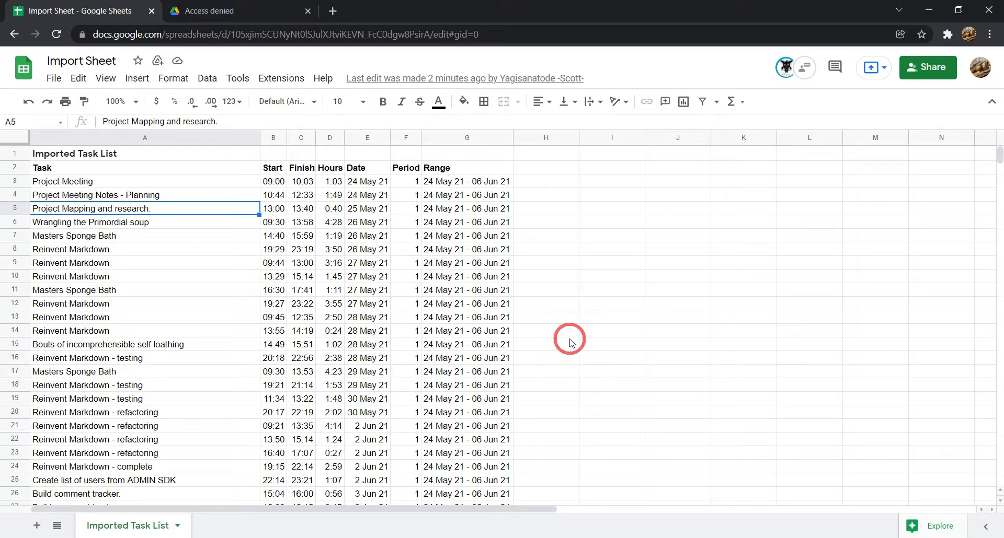
# Go to A2, zoom the page to 125% and display its IMPORTRANGE formula referencing Task List!A2:G.
pyautogui.press('Up')
pyautogui.press('Up')
pyautogui.press('Up')
pyautogui.scroll(-2, 471, 236)
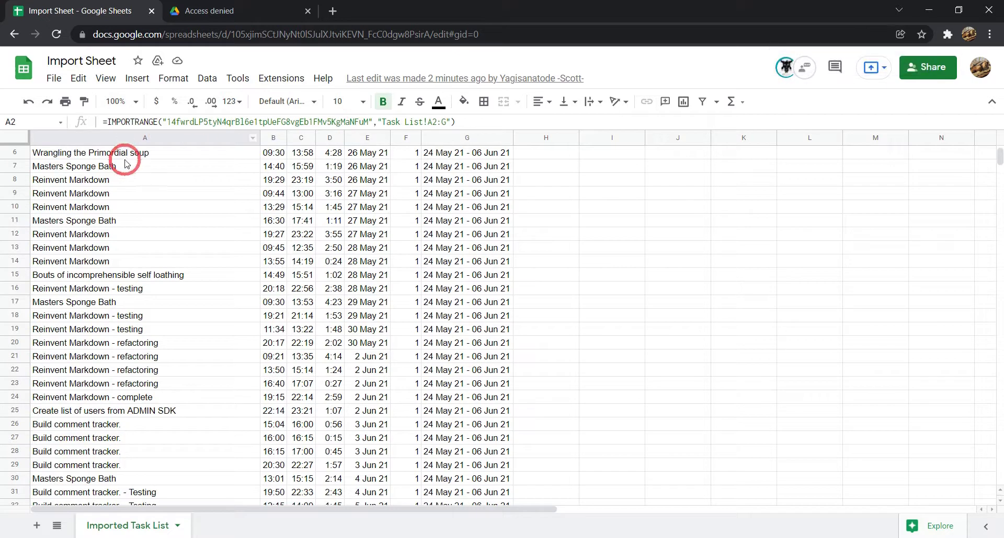
pyautogui.hotkey('ctrl', '=')
pyautogui.hotkey('ctrl', '=')
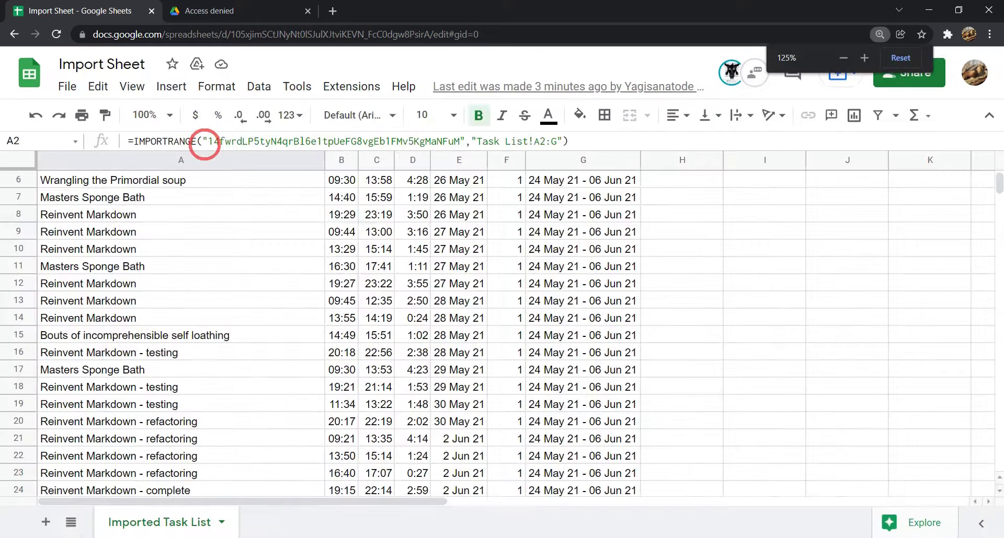
pyautogui.click(134, 140)
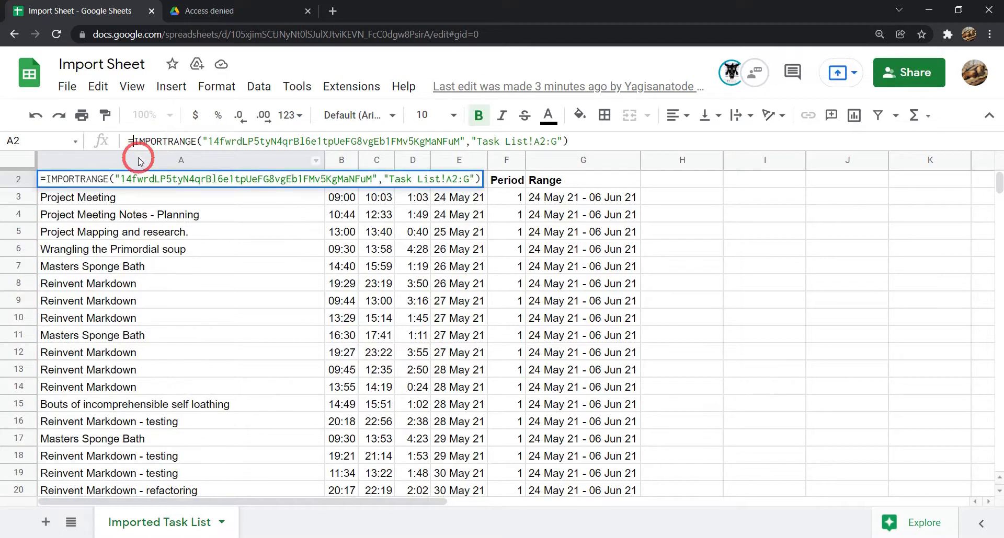